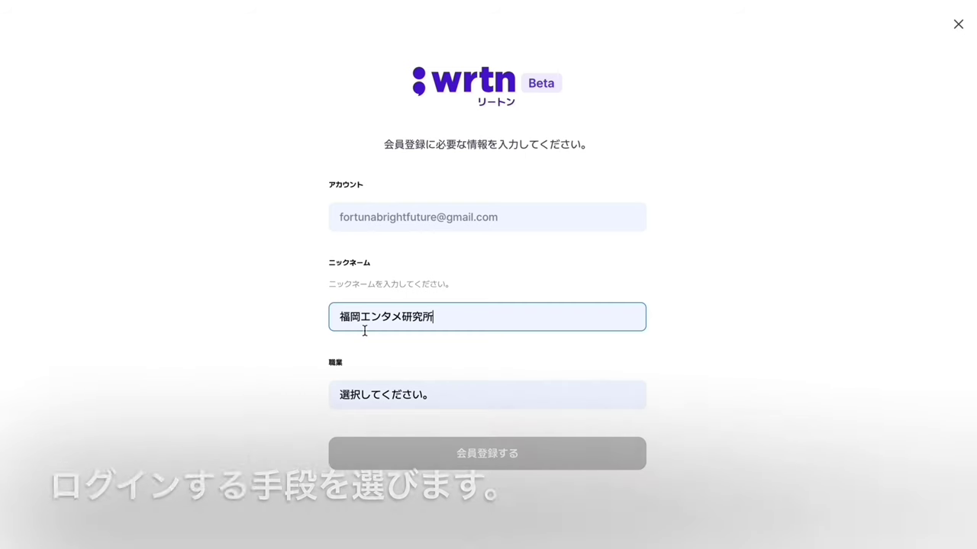
Step: Append "（ForTuna）" to the nickname in the membership registration form
{"action": "type", "text": "()"}
{"action": "type", "text": "Fortu）"}
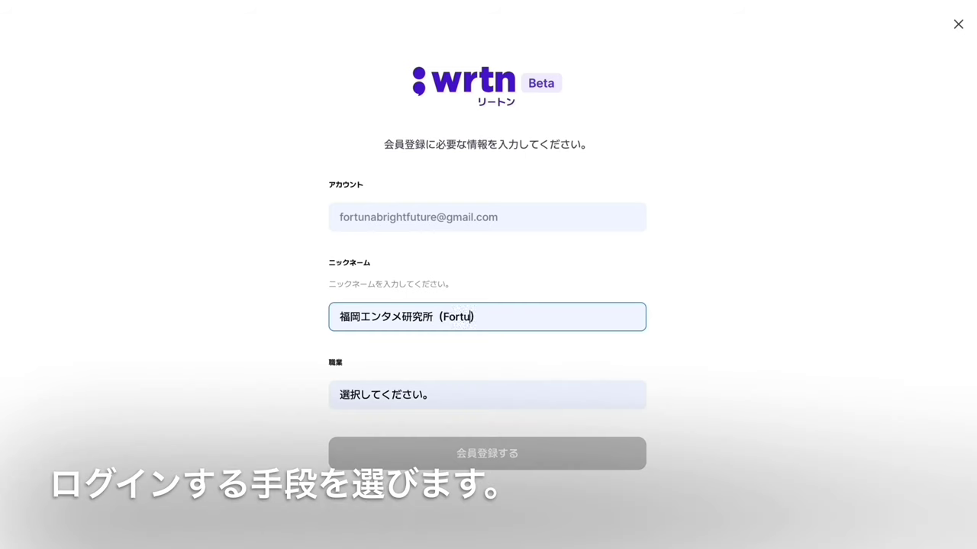
{"action": "key", "text": "BackSpace"}
{"action": "key", "text": "BackSpace"}
{"action": "type", "text": "Tuna"}
Step: Set the occupation to 広報・PR and submit the membership registration
{"action": "left_click", "coordinate": [371, 407]}
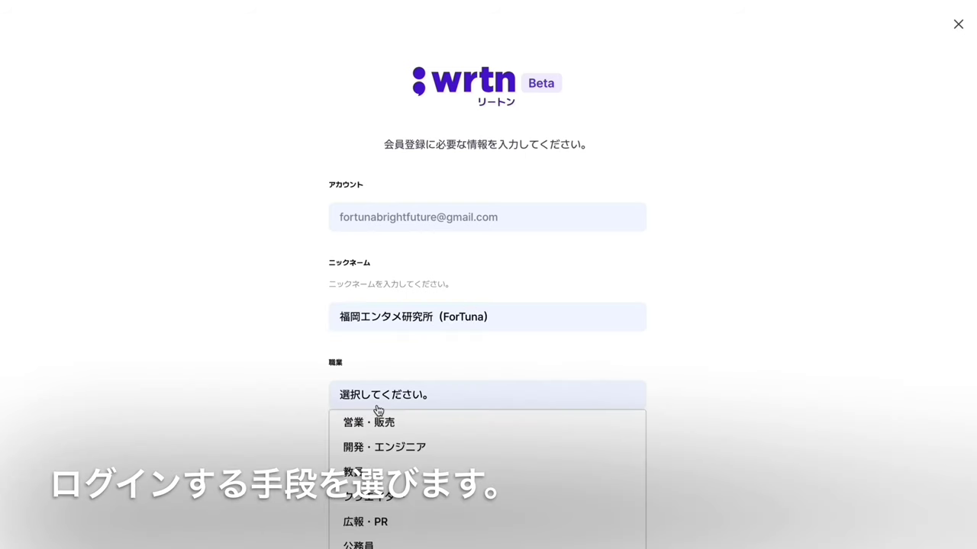
{"action": "scroll", "coordinate": [367, 459], "scroll_direction": "down", "scroll_amount": 3}
{"action": "left_click", "coordinate": [367, 459]}
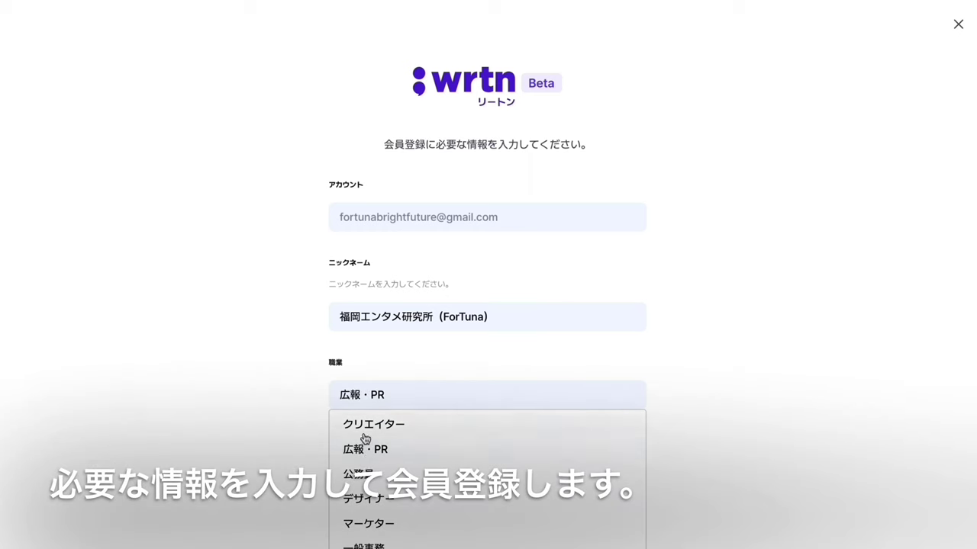
{"action": "scroll", "coordinate": [359, 431], "scroll_direction": "down", "scroll_amount": 1}
{"action": "left_click", "coordinate": [210, 414]}
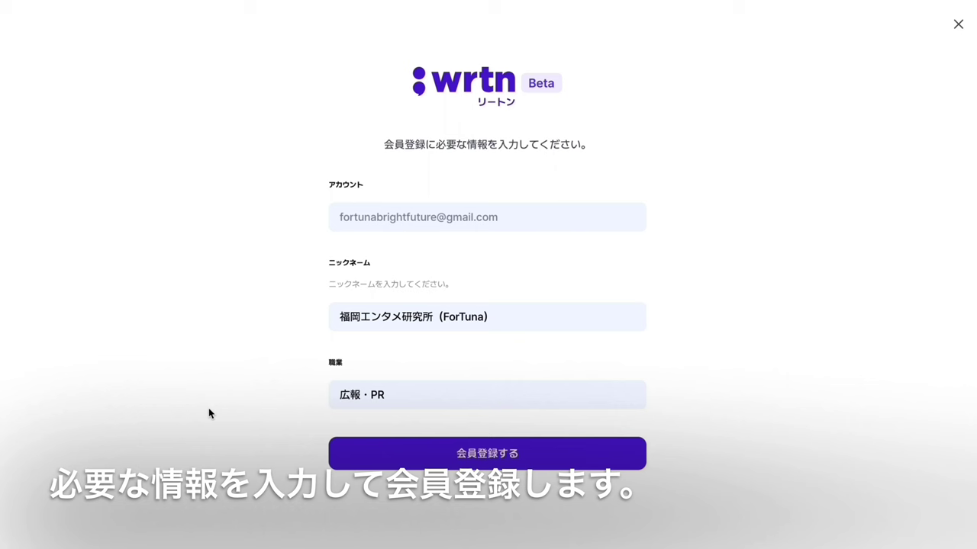
{"action": "left_click", "coordinate": [489, 456]}
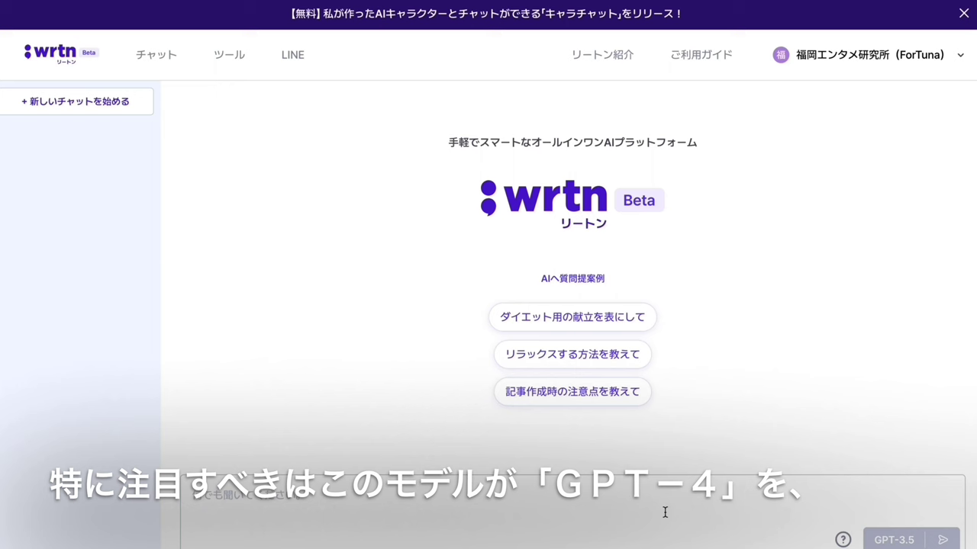
Step: Ask the chat "リートンとは何ですか？" using the GPT-4 model
{"action": "left_click", "coordinate": [321, 505]}
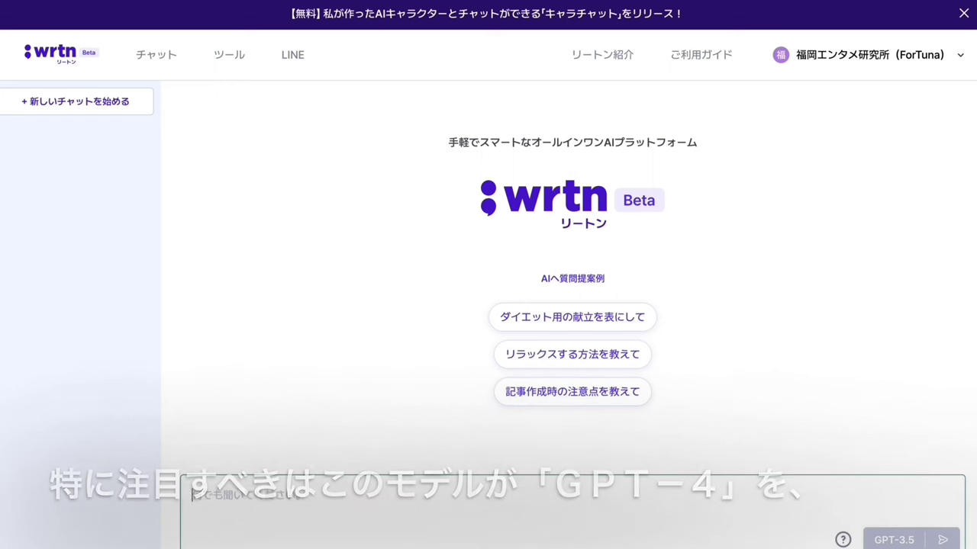
{"action": "type", "text": "リートンとはなに"}
{"action": "key", "text": "space"}
{"action": "type", "text": "ですか？"}
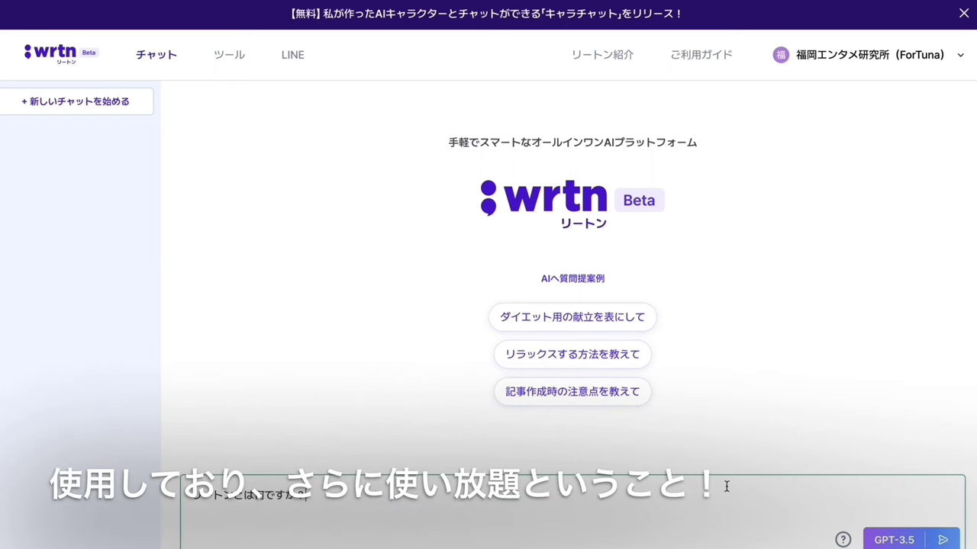
{"action": "left_click", "coordinate": [910, 542]}
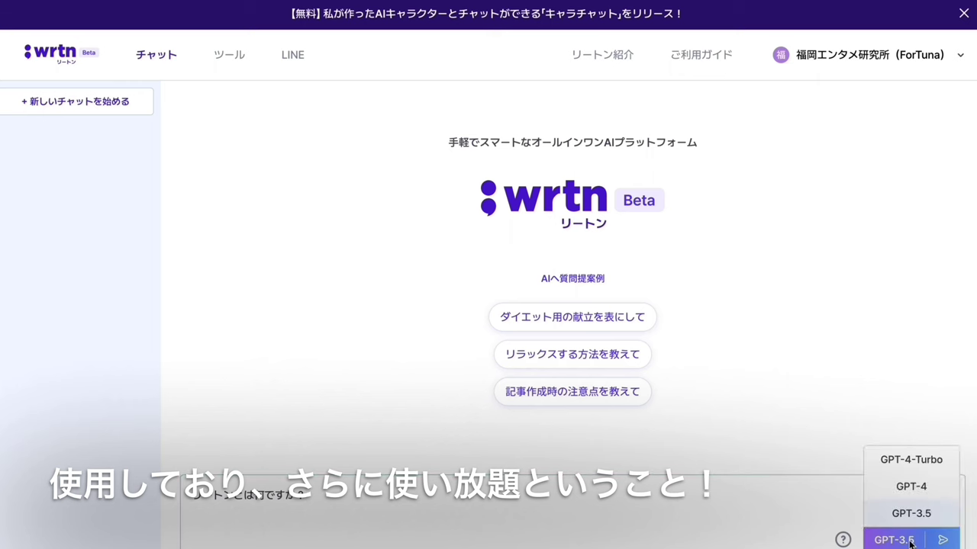
{"action": "left_click", "coordinate": [903, 486]}
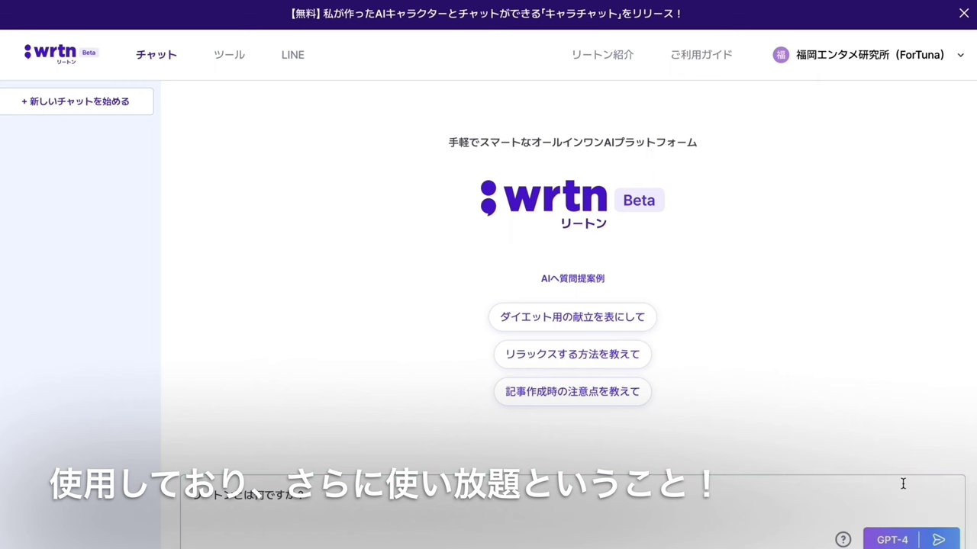
{"action": "left_click", "coordinate": [942, 542]}
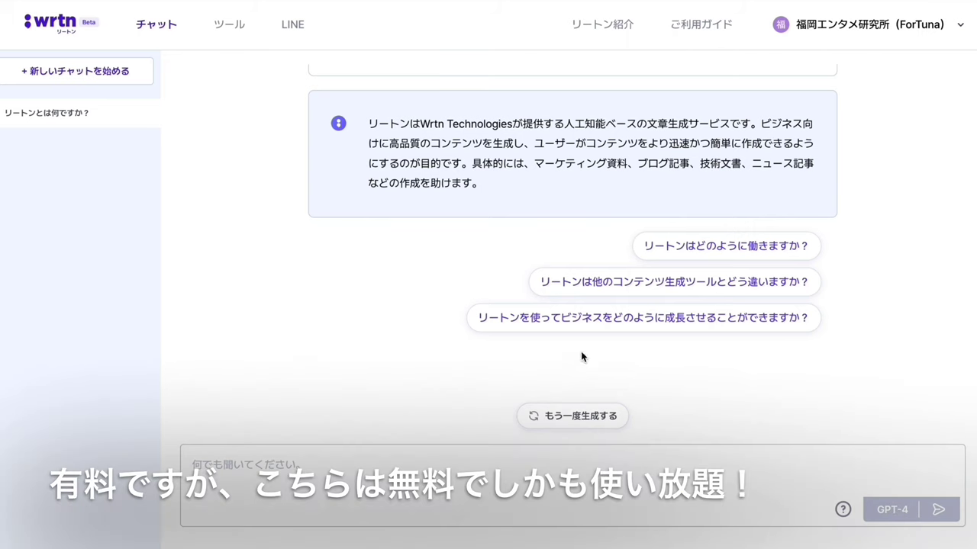
Step: Ask "リートンはどんなことができますか？" in the same chat using the GPT-3.5 model
{"action": "left_click", "coordinate": [451, 465]}
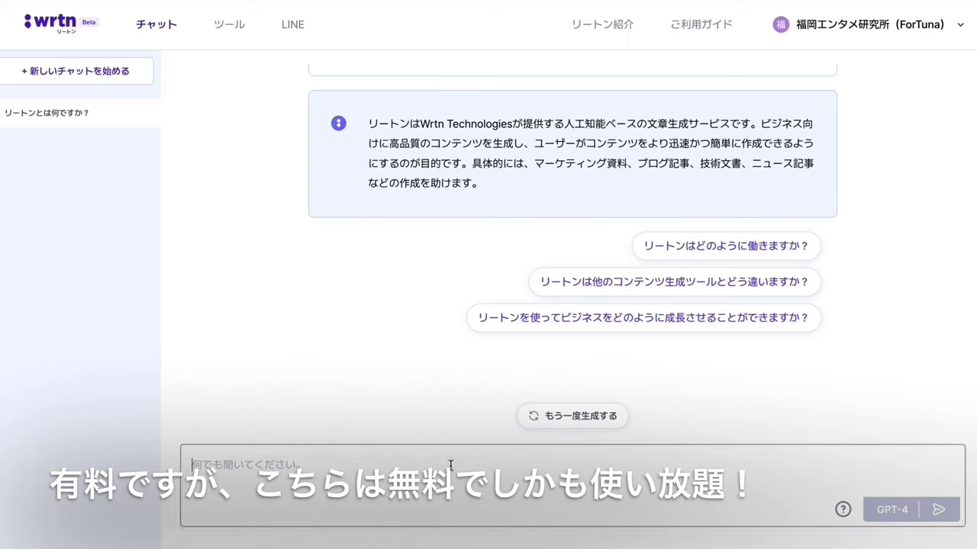
{"action": "type", "text": "リートンはどんなことがでk"}
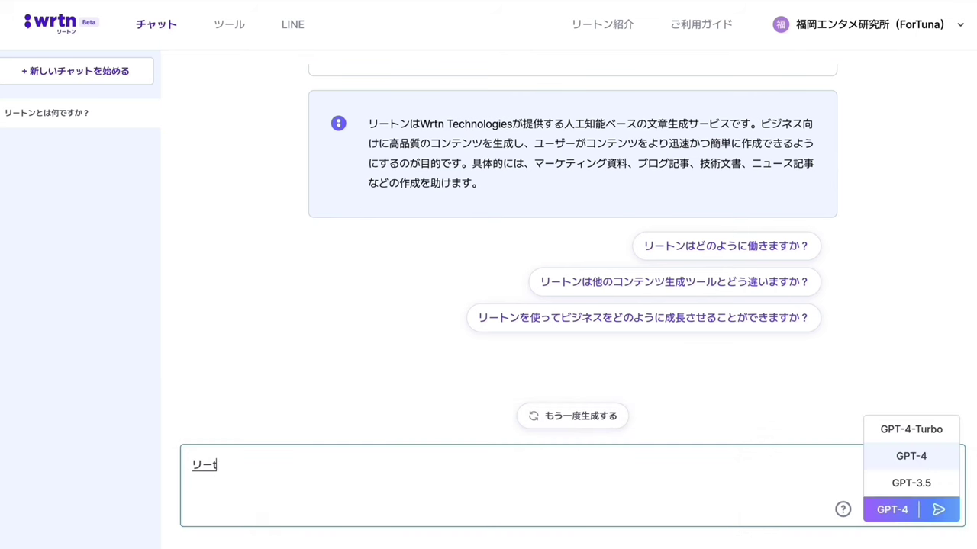
{"action": "type", "text": "imasu?"}
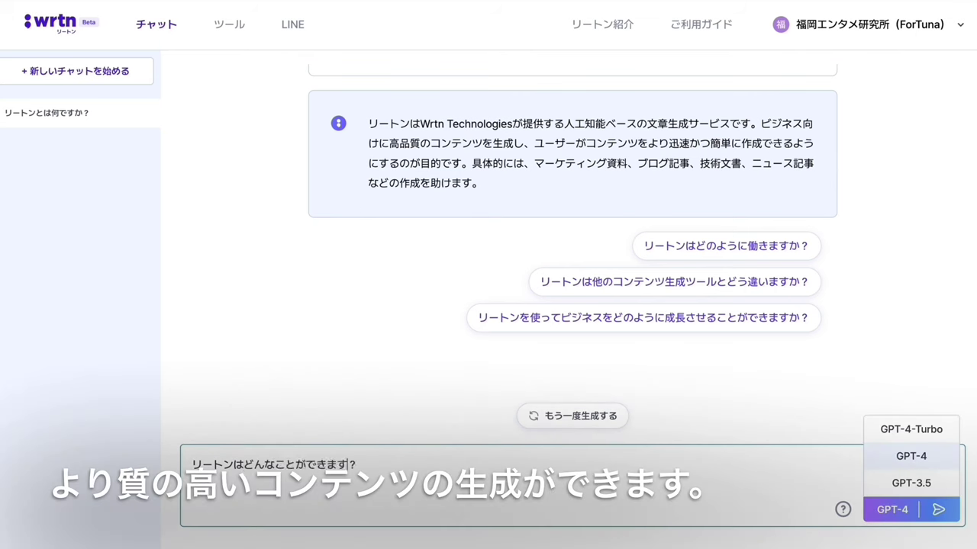
{"action": "type", "text": "か"}
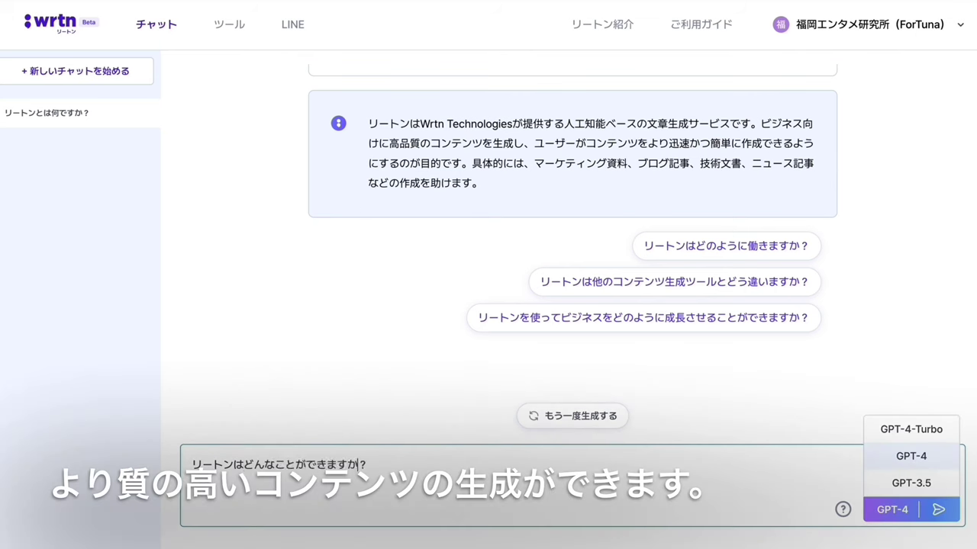
{"action": "left_click", "coordinate": [901, 483]}
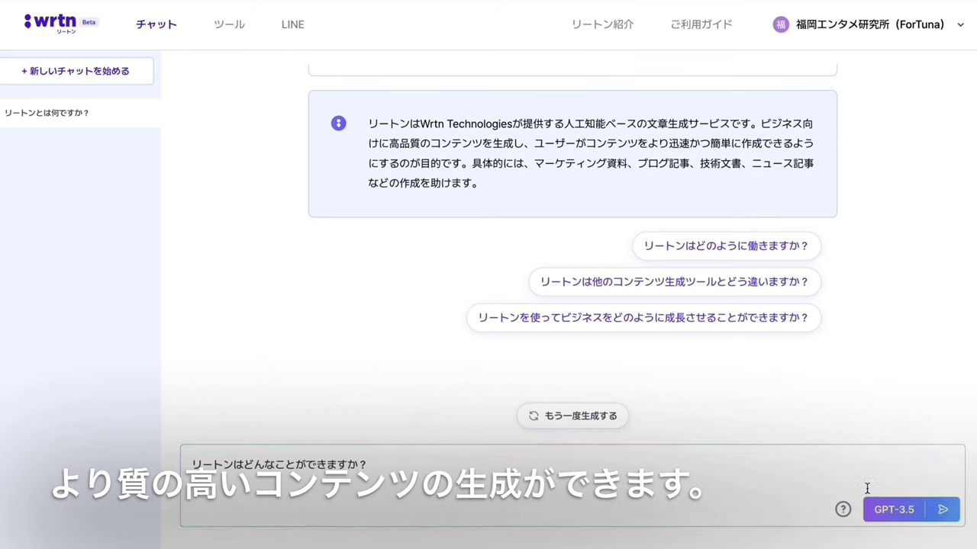
{"action": "left_click", "coordinate": [939, 509]}
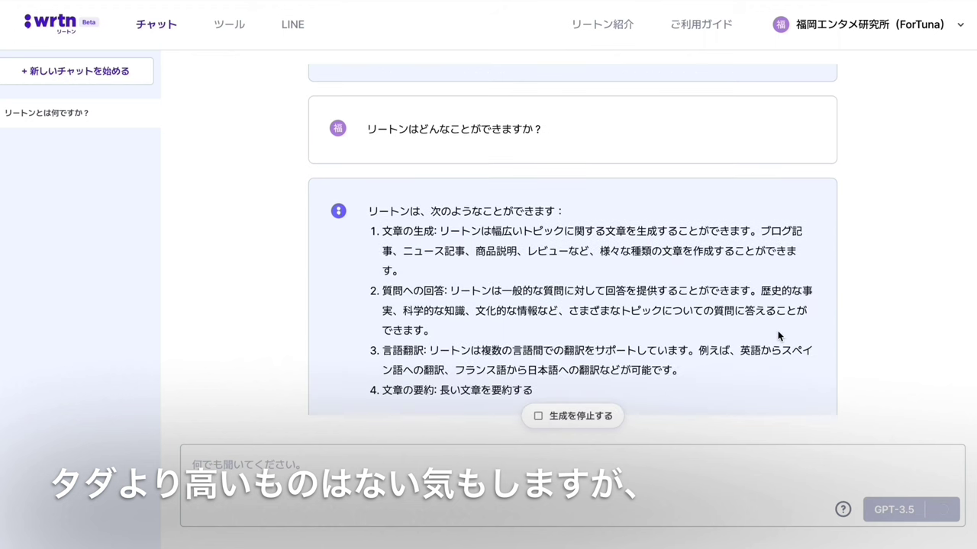
{"action": "scroll", "coordinate": [865, 373], "scroll_direction": "up", "scroll_amount": 4}
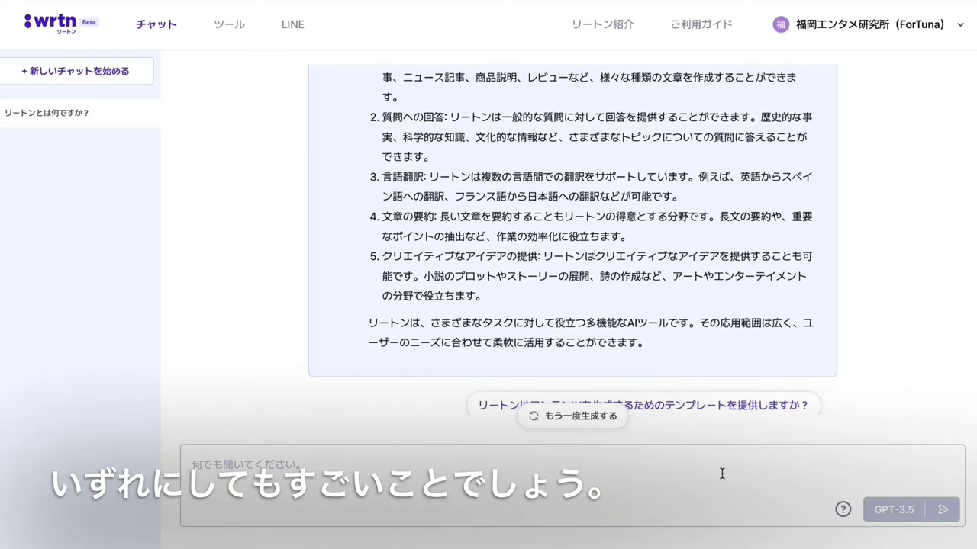
Step: Try GPT-4-Turbo for the message "ありがとうございます。", dismiss the early-access offer, and send it with GPT-4
{"action": "left_click", "coordinate": [722, 474]}
{"action": "type", "text": "ありがとうございます。"}
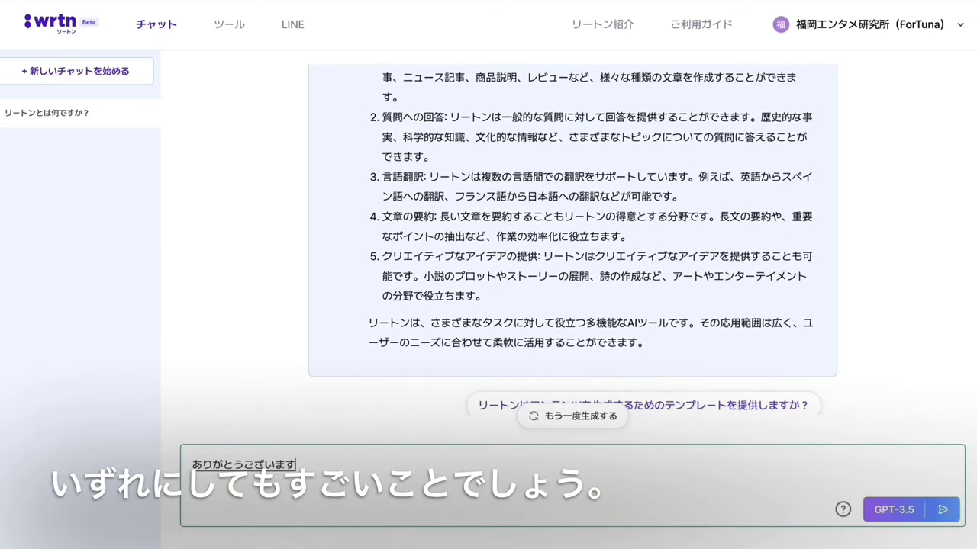
{"action": "left_click", "coordinate": [899, 516]}
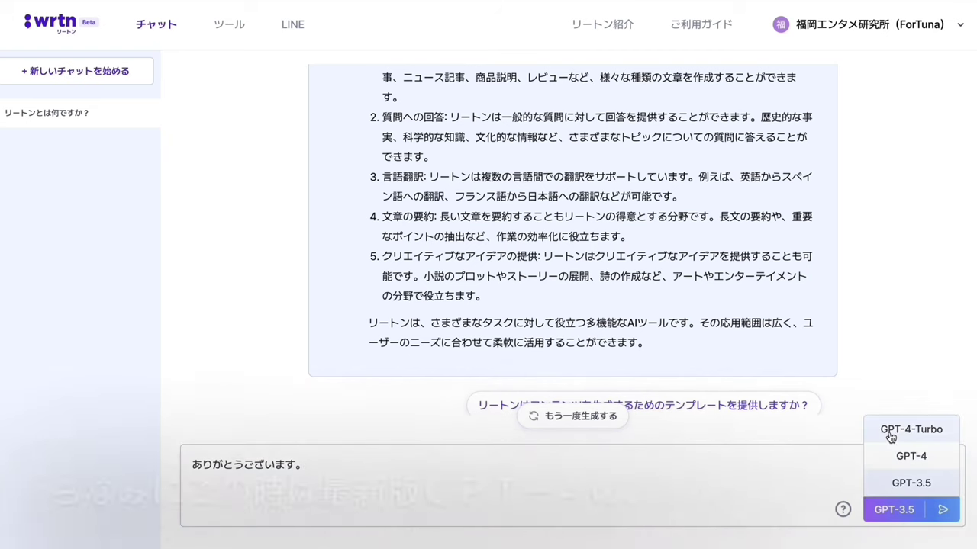
{"action": "left_click", "coordinate": [888, 431]}
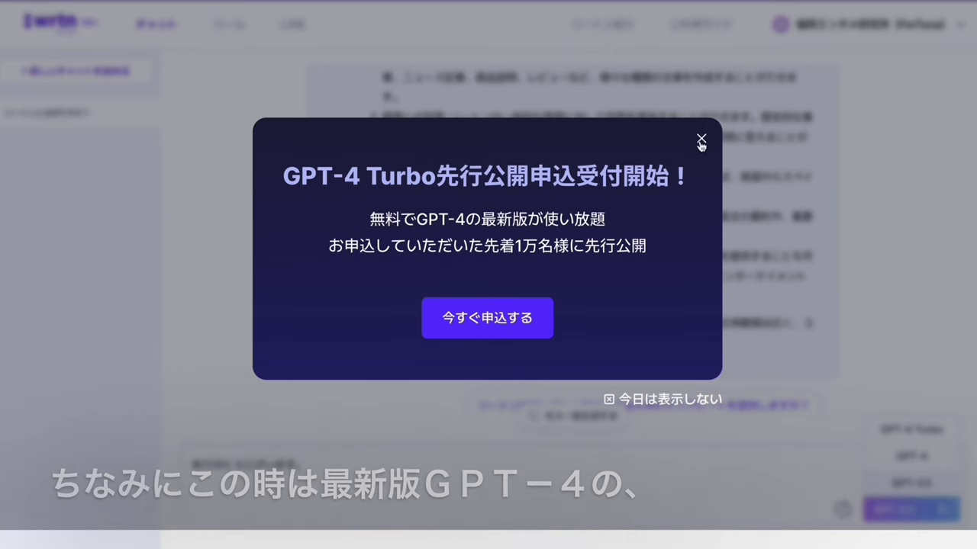
{"action": "left_click", "coordinate": [701, 138]}
{"action": "left_click", "coordinate": [910, 456]}
{"action": "left_click", "coordinate": [936, 511]}
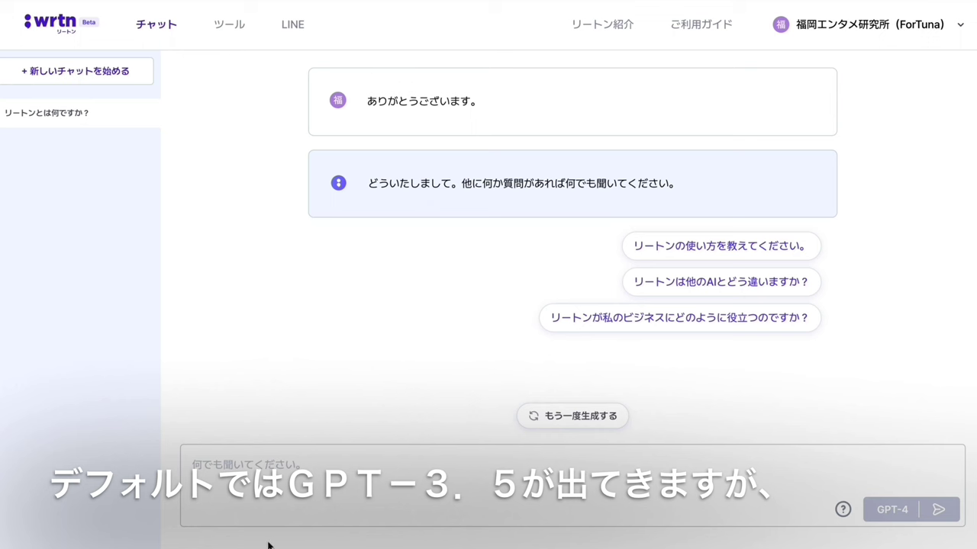
Step: Ask "リートンのトークン数はどれくらいですか？" using the GPT-4 model
{"action": "left_click", "coordinate": [207, 469]}
{"action": "type", "text": "リー"}
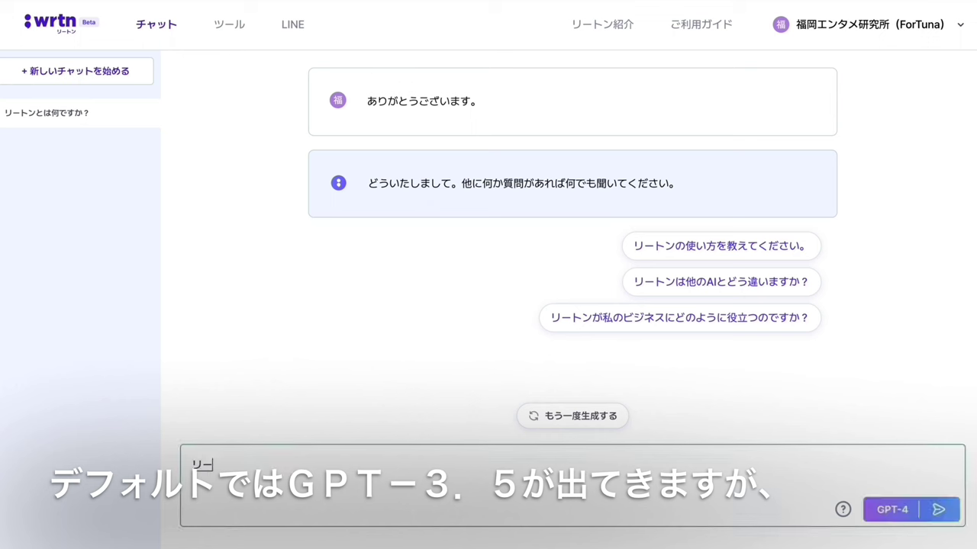
{"action": "type", "text": "トンのトークン数はどれくらいですか？"}
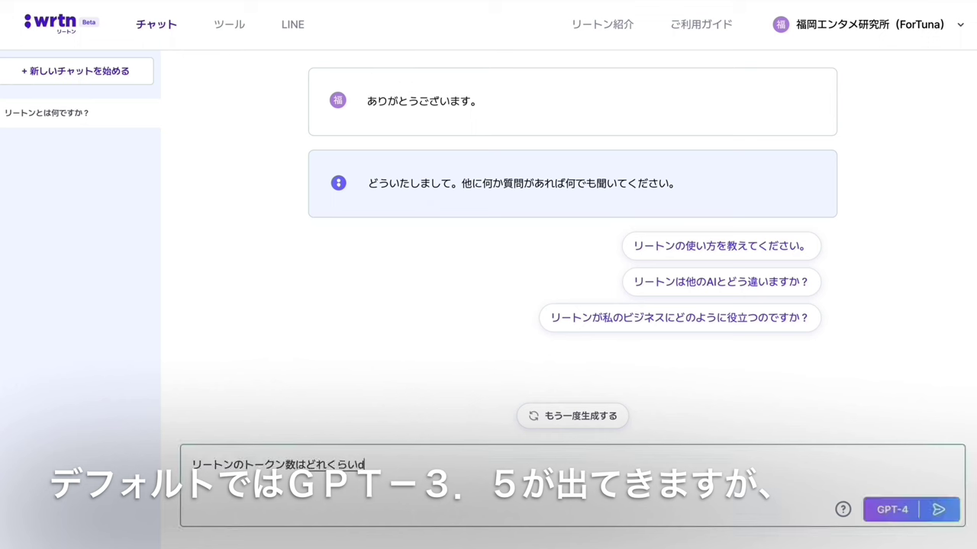
{"action": "left_click", "coordinate": [890, 508]}
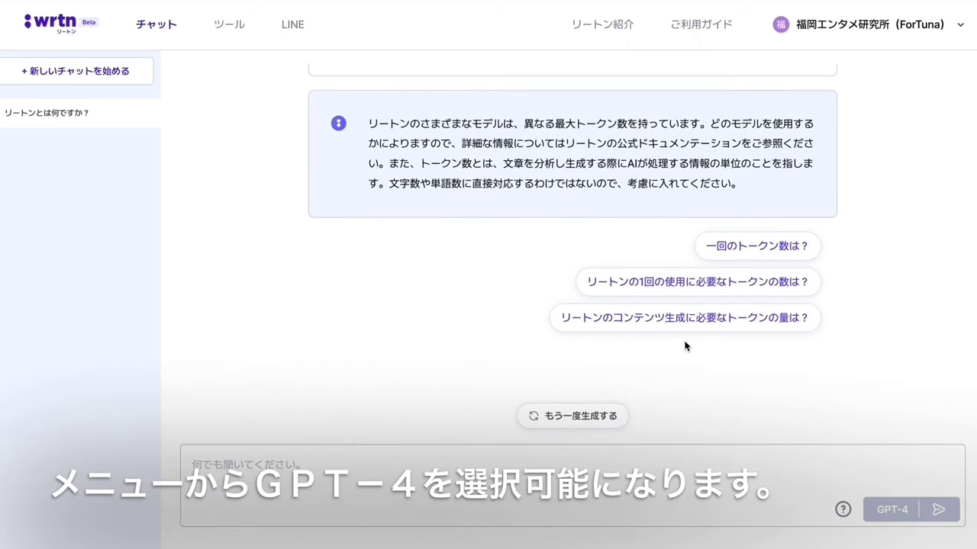
Step: Ask the suggested follow-up question "リートンの1回の使用に必要なトークンの数は？" and read through the answer
{"action": "left_click", "coordinate": [654, 288]}
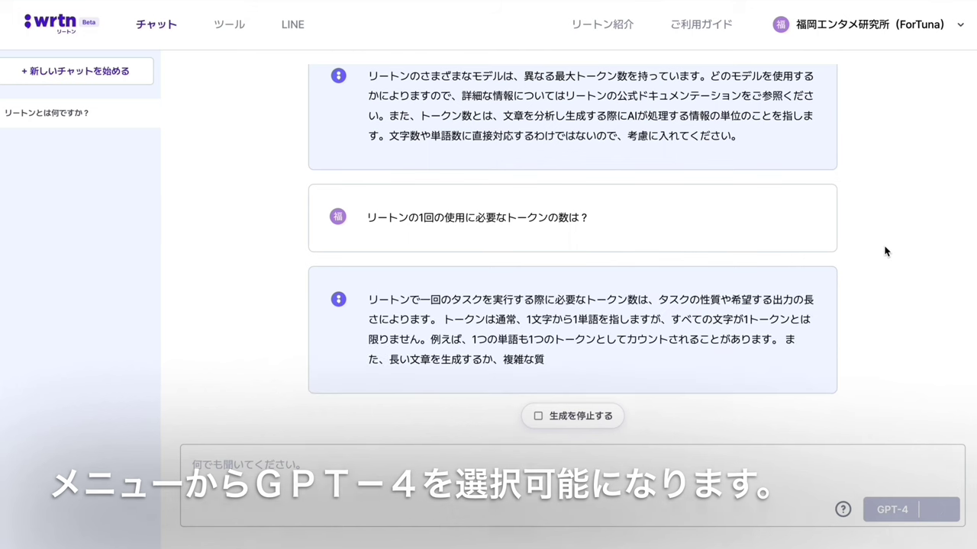
{"action": "scroll", "coordinate": [885, 251], "scroll_direction": "up", "scroll_amount": 2}
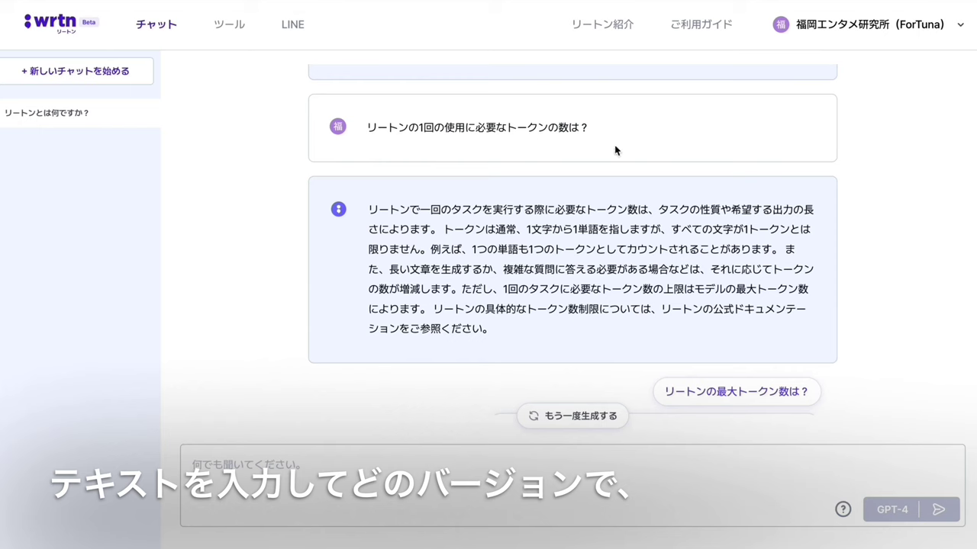
{"action": "scroll", "coordinate": [644, 138], "scroll_direction": "up", "scroll_amount": 2}
{"action": "scroll", "coordinate": [643, 138], "scroll_direction": "down", "scroll_amount": 3}
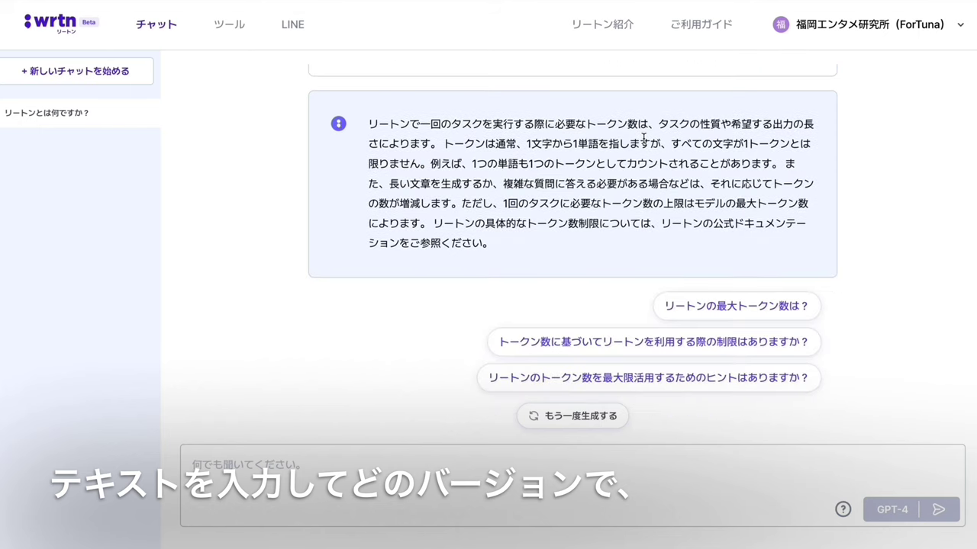
{"action": "scroll", "coordinate": [641, 134], "scroll_direction": "down", "scroll_amount": 2}
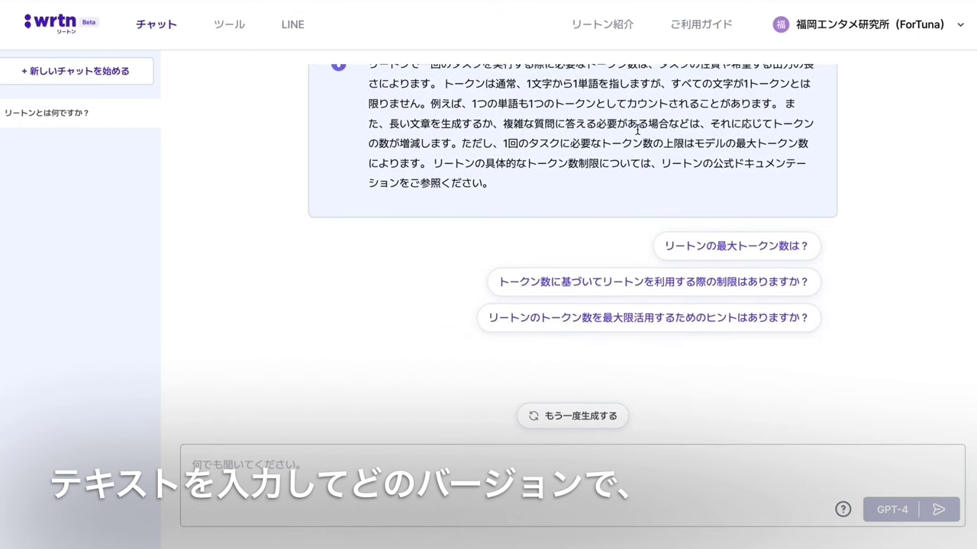
Step: Regenerate the answer about tokens per use and ask the suggested question "リートンの料金プランは？"
{"action": "left_click", "coordinate": [575, 419]}
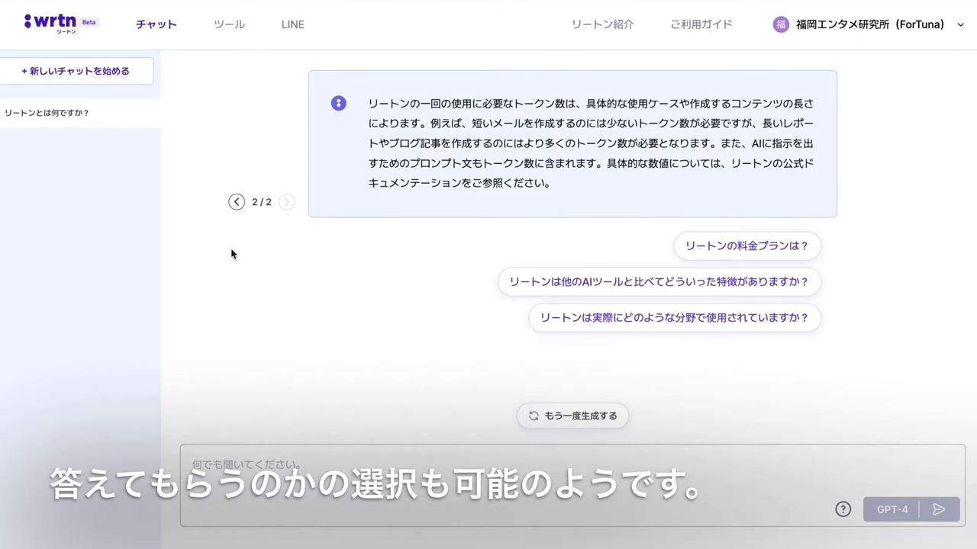
{"action": "left_click", "coordinate": [697, 251]}
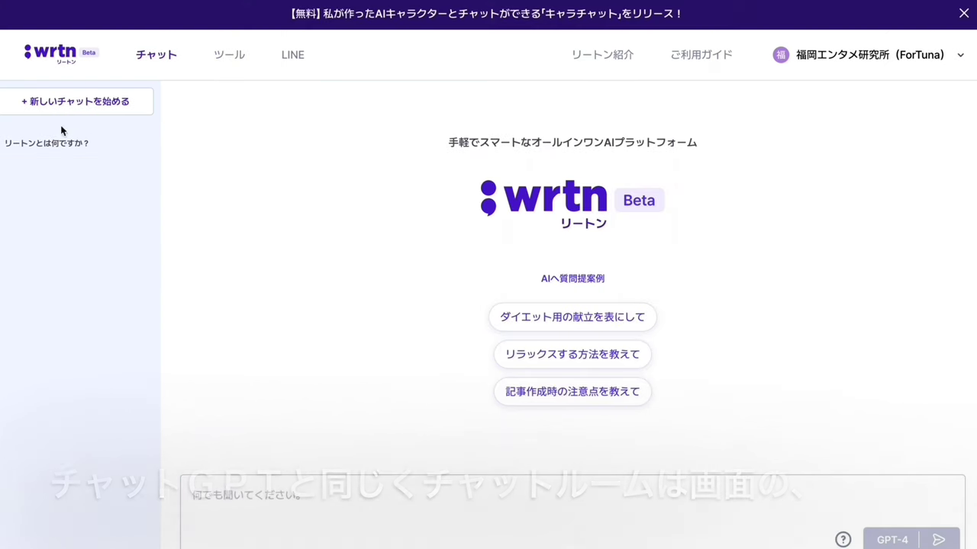
Step: Reopen the saved chat "リートンとは何ですか？" and ask the suggested question "リートンの基本プランにはどんな機能が含まれていますか？"
{"action": "left_click", "coordinate": [52, 144]}
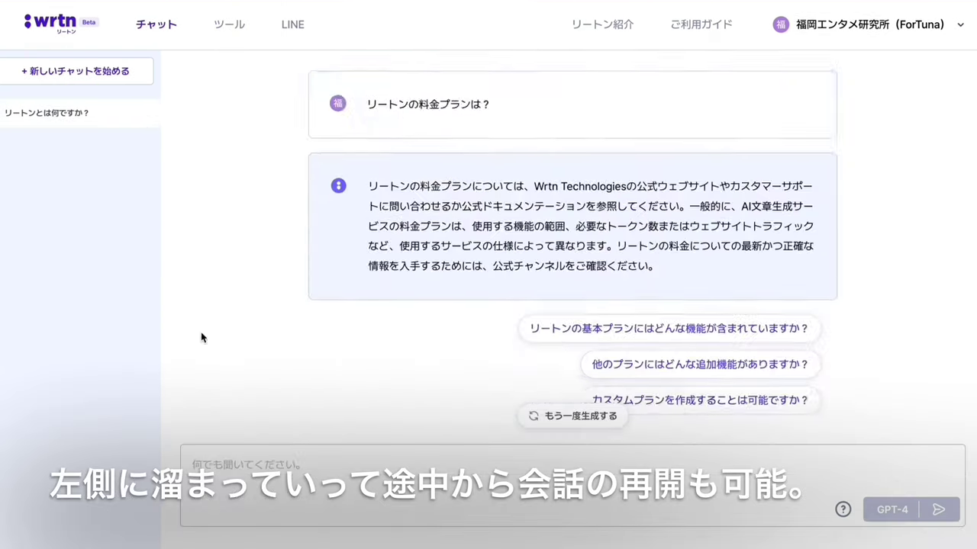
{"action": "scroll", "coordinate": [201, 338], "scroll_direction": "up", "scroll_amount": 15}
{"action": "scroll", "coordinate": [201, 337], "scroll_direction": "down", "scroll_amount": 5}
{"action": "scroll", "coordinate": [201, 336], "scroll_direction": "down", "scroll_amount": 10}
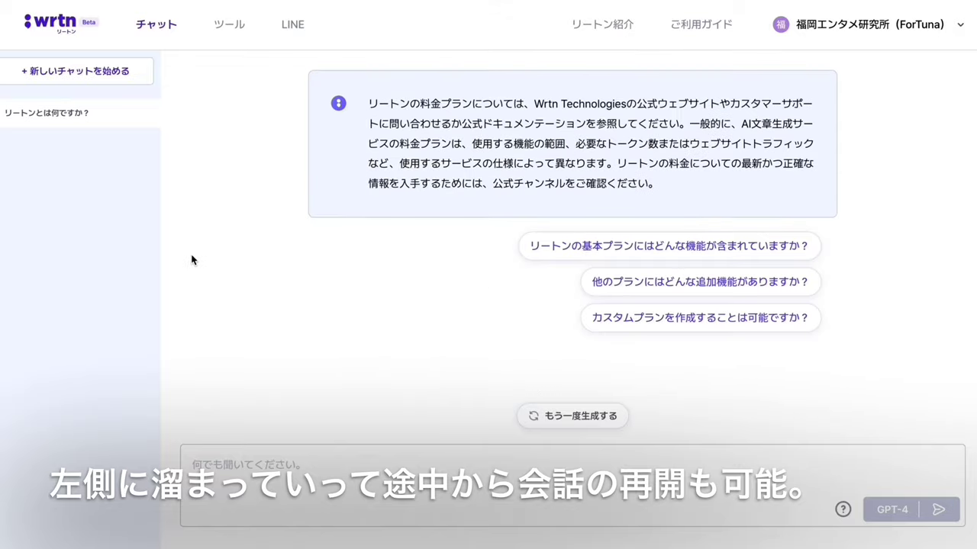
{"action": "left_click", "coordinate": [617, 260]}
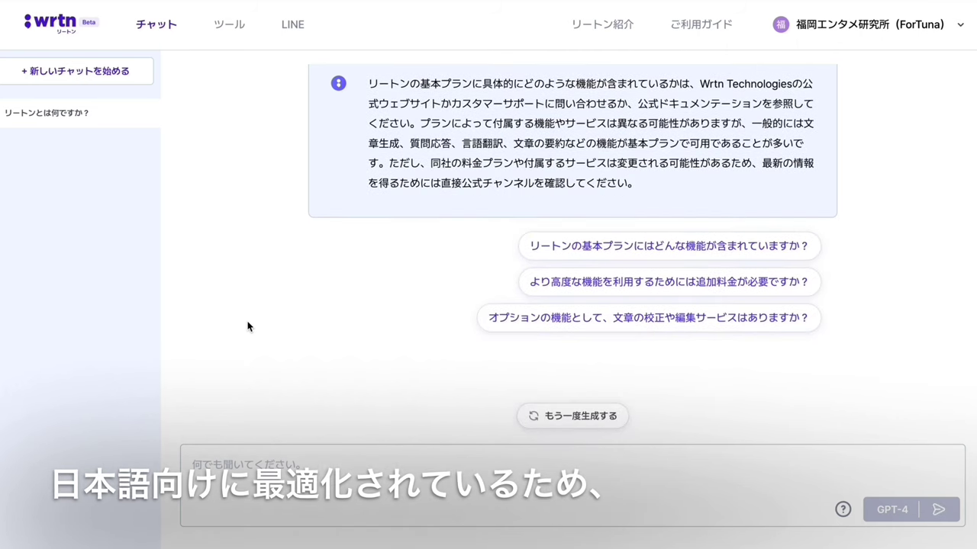
Step: Start a new chat and ask "文書作成は得意ですか？" using the GPT-4 model
{"action": "left_click", "coordinate": [82, 71]}
{"action": "left_click", "coordinate": [270, 499]}
{"action": "type", "text": "文書さく"}
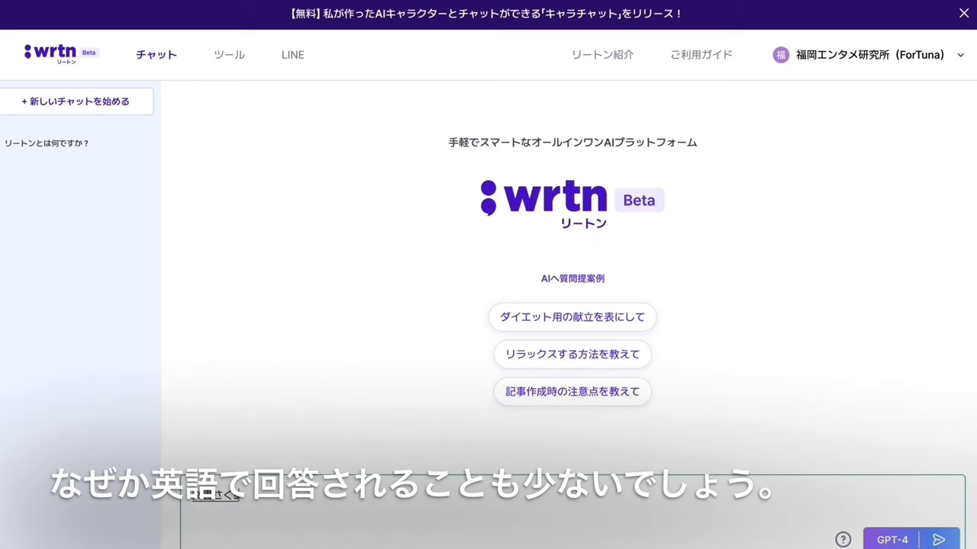
{"action": "type", "text": "せいに"}
{"action": "key", "text": "space"}
{"action": "type", "text": "いですか"}
{"action": "key", "text": "space"}
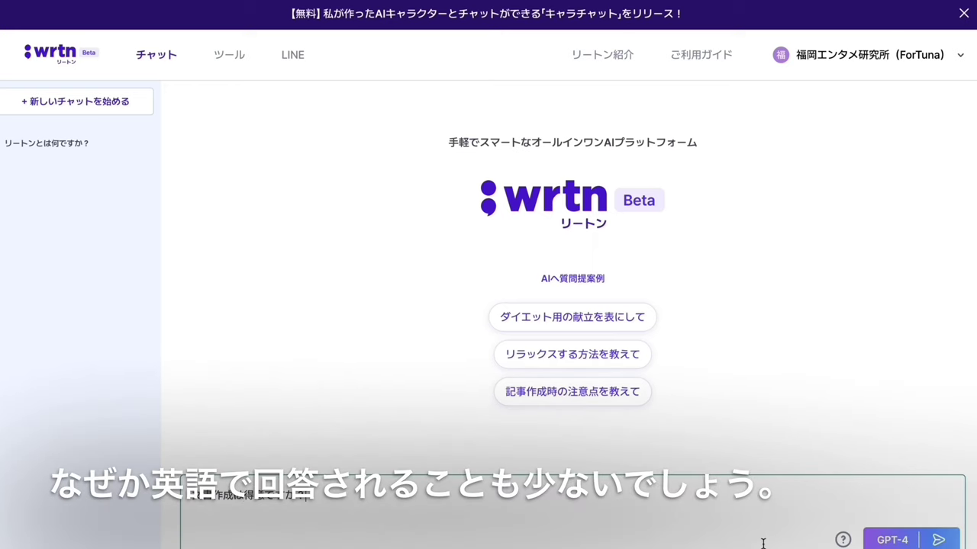
{"action": "left_click", "coordinate": [924, 545]}
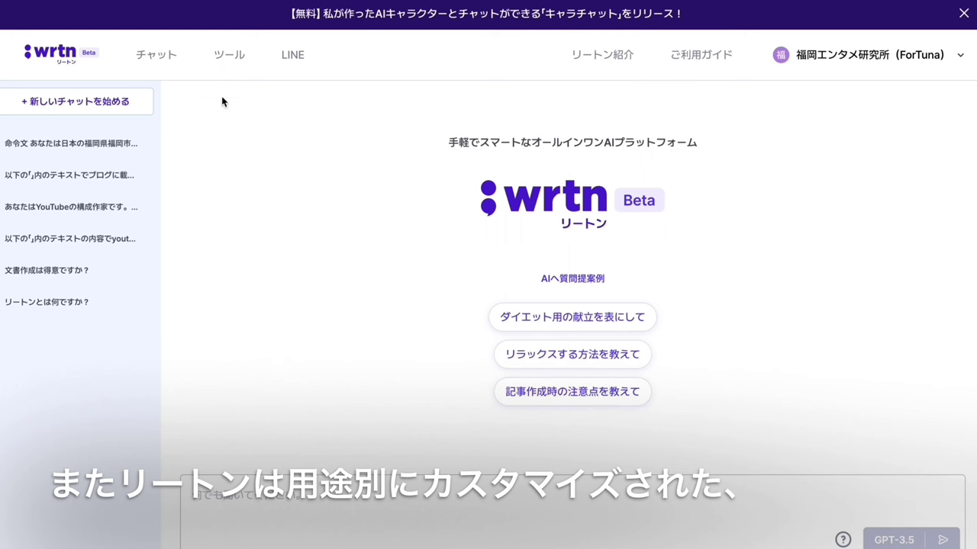
Step: Open the 短いキャッチコピー tool and enter "福岡エンタメ研究所" as the product name
{"action": "left_click", "coordinate": [226, 63]}
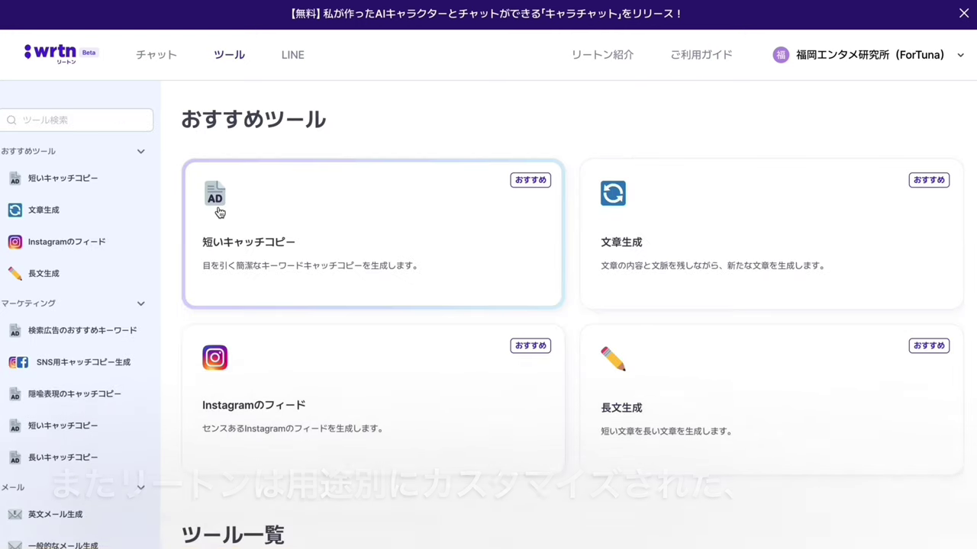
{"action": "left_click", "coordinate": [302, 226]}
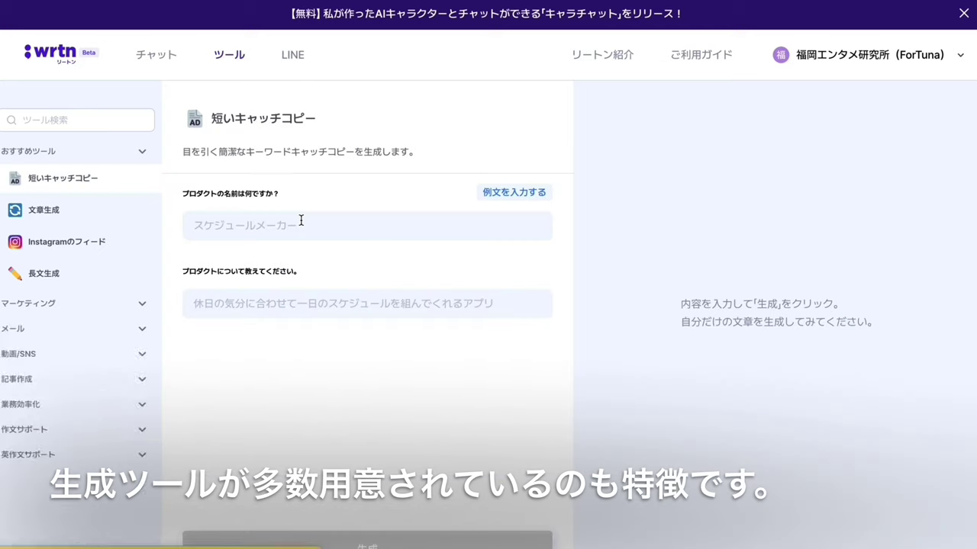
{"action": "left_click", "coordinate": [267, 227]}
{"action": "type", "text": "ふ"}
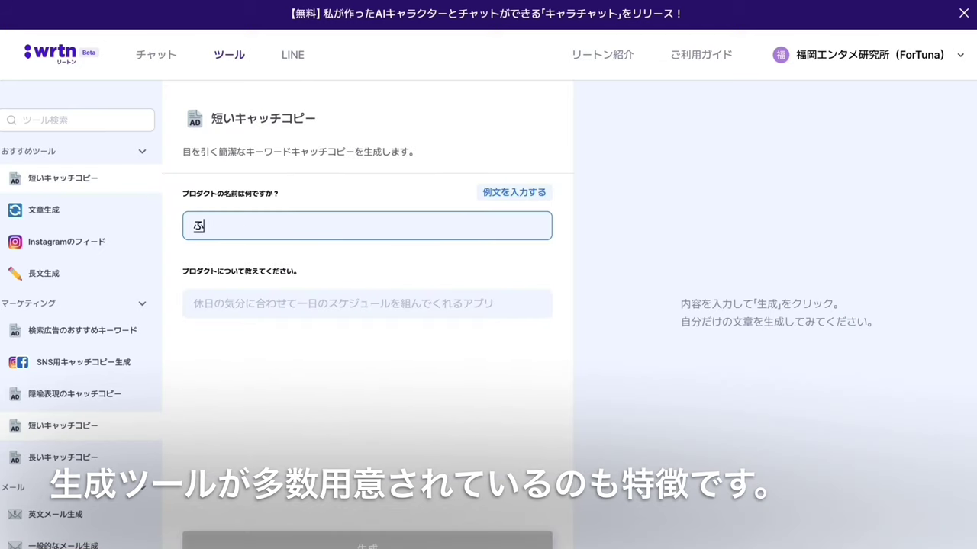
{"action": "type", "text": "くおか"}
{"action": "key", "text": "space"}
{"action": "type", "text": "えんため"}
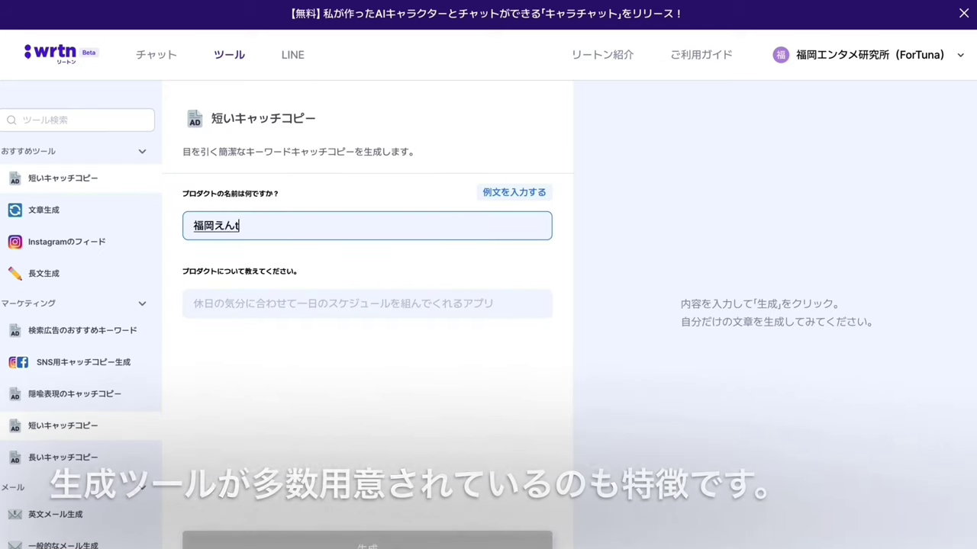
{"action": "key", "text": "space"}
{"action": "type", "text": "けんきゅうしょ"}
{"action": "key", "text": "space"}
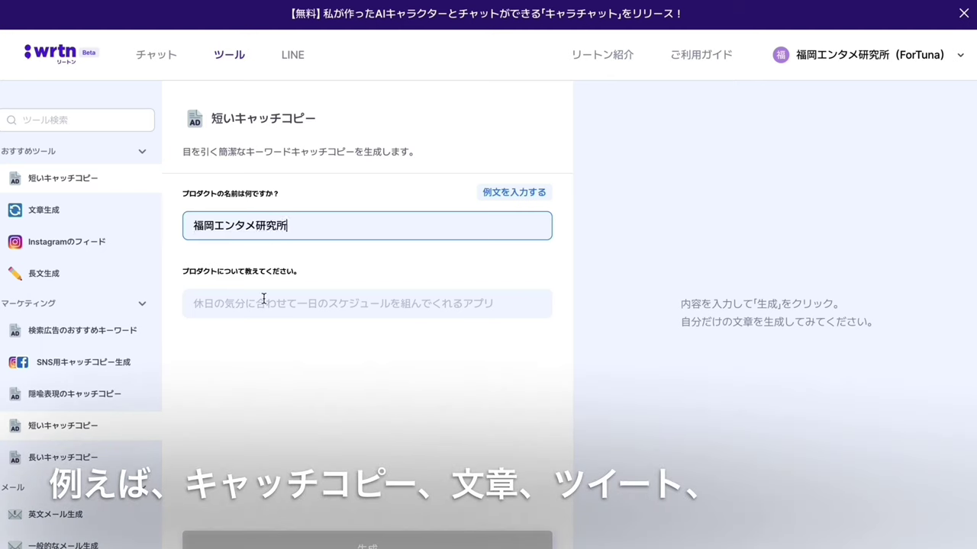
Step: Describe the product as "福岡市内で仲間作り・友達作りのための交流イベントを毎月開催" and generate the catchphrase
{"action": "left_click", "coordinate": [263, 315]}
{"action": "type", "text": "ふくおか"}
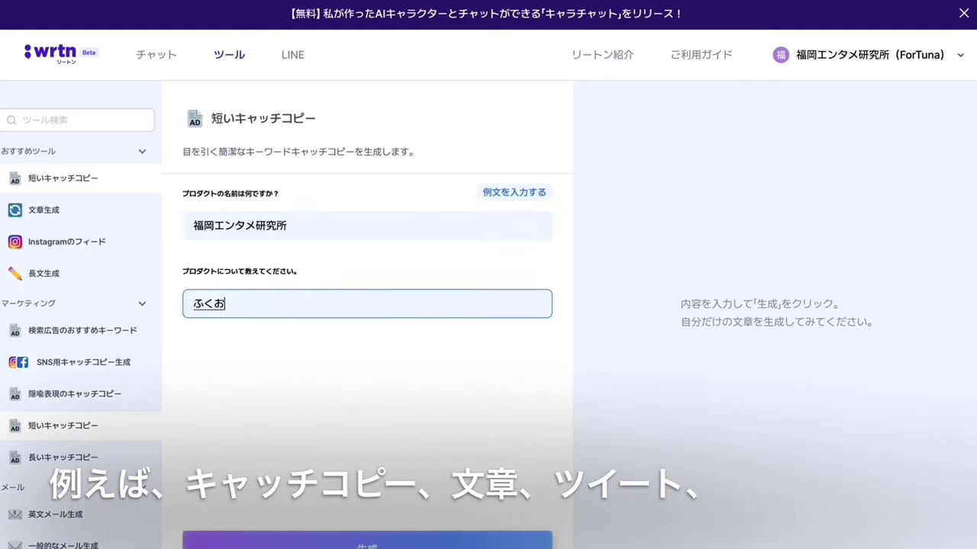
{"action": "key", "text": "space"}
{"action": "type", "text": "し"}
{"action": "key", "text": "space"}
{"action": "type", "text": "ない"}
{"action": "key", "text": "space"}
{"action": "type", "text": "でちゅう"}
{"action": "key", "text": "space"}
{"action": "type", "text": "まづくり"}
{"action": "key", "text": "space"}
{"action": "type", "text": "・"}
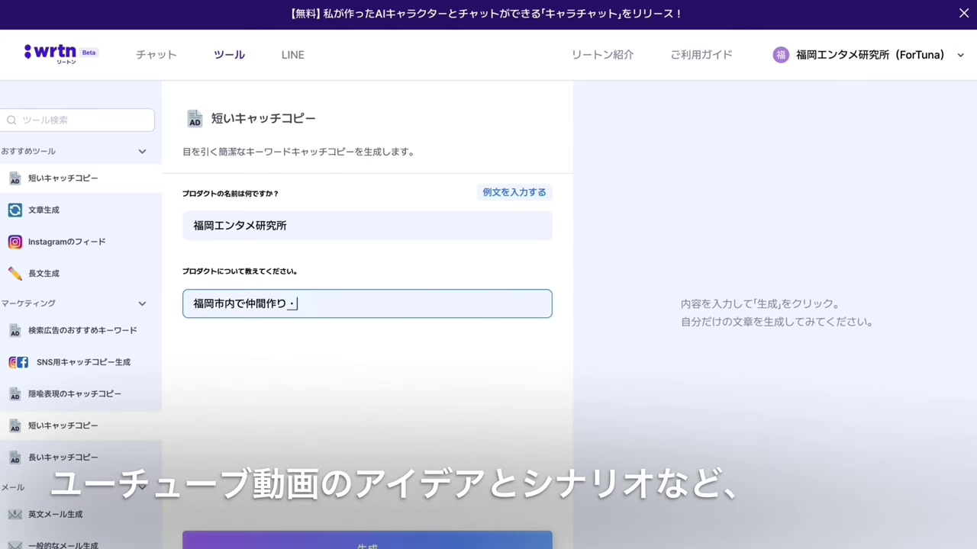
{"action": "type", "text": "ともだちつくりのためnoこうりゅういべn"}
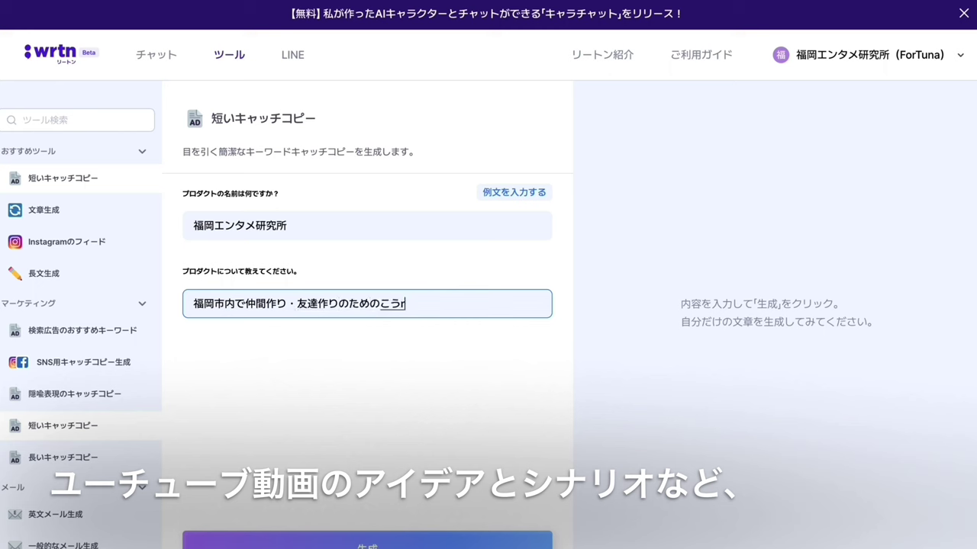
{"action": "type", "text": "と"}
{"action": "key", "text": "Return"}
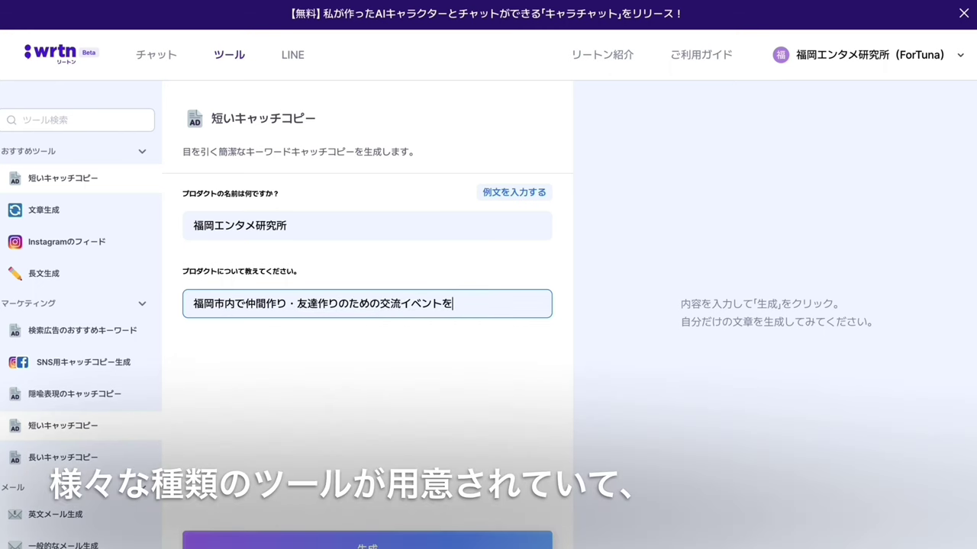
{"action": "type", "text": "をまいつki"}
{"action": "key", "text": "space"}
{"action": "type", "text": "かいさい"}
{"action": "key", "text": "space"}
{"action": "key", "text": "Return"}
{"action": "left_click", "coordinate": [330, 546]}
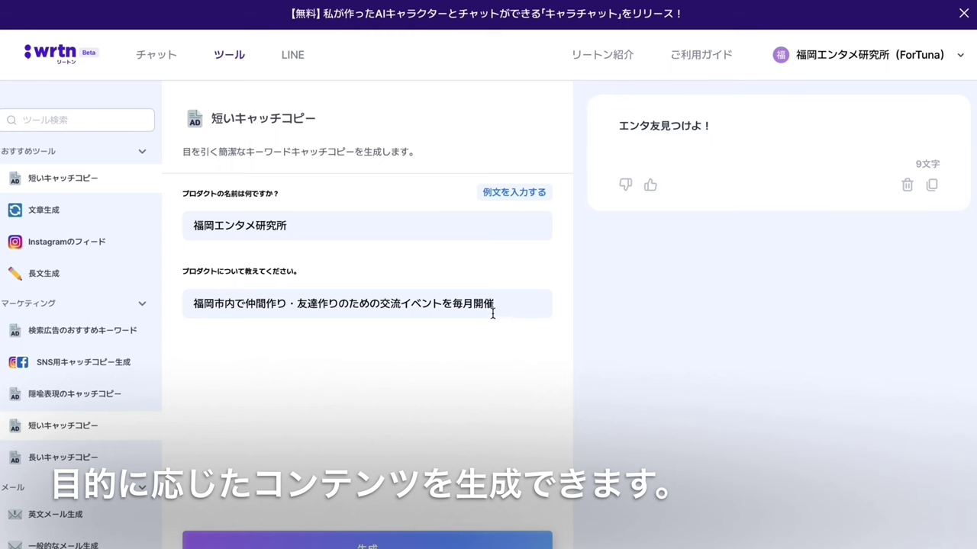
Step: Copy the product description from the catchphrase form into the body text of the 文章生成 tool
{"action": "left_click_drag", "start_coordinate": [495, 306], "coordinate": [215, 305]}
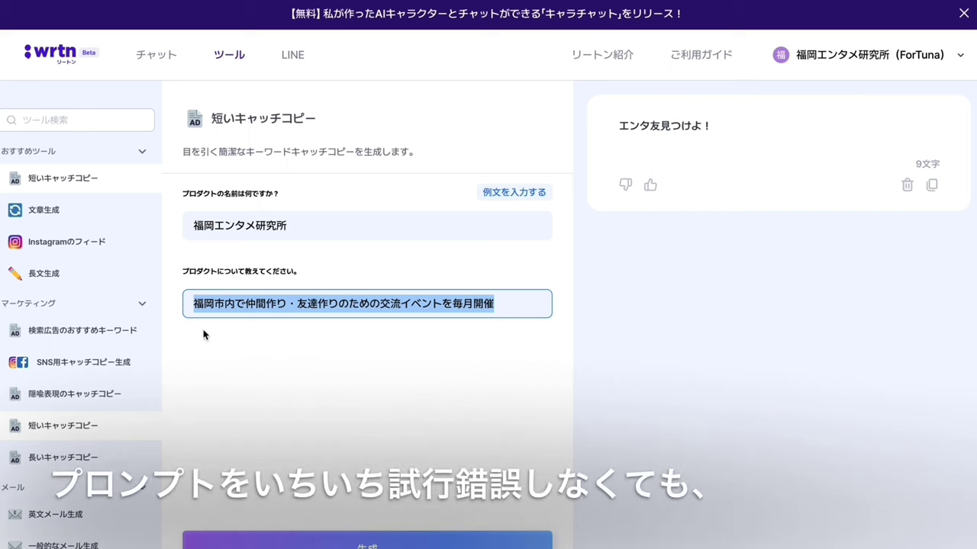
{"action": "left_click", "coordinate": [268, 410]}
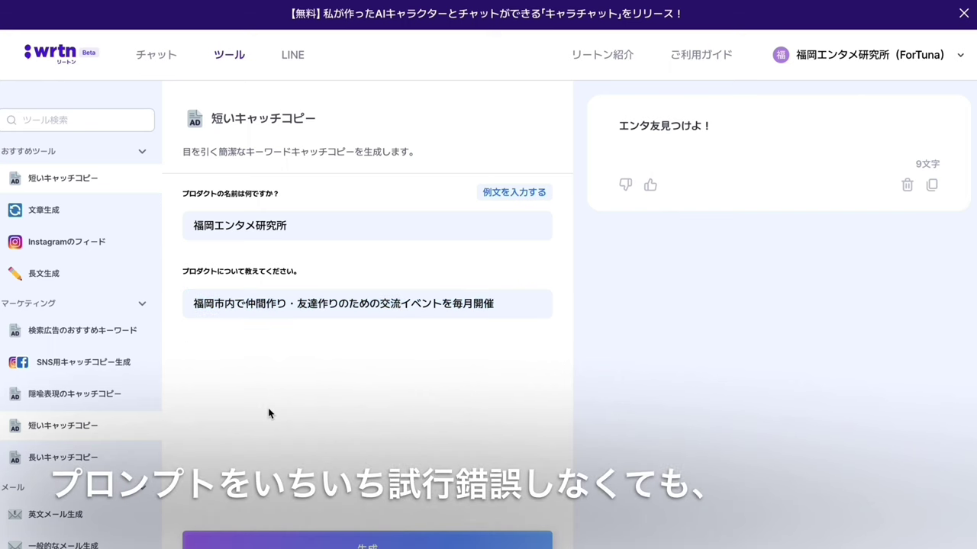
{"action": "left_click", "coordinate": [58, 217]}
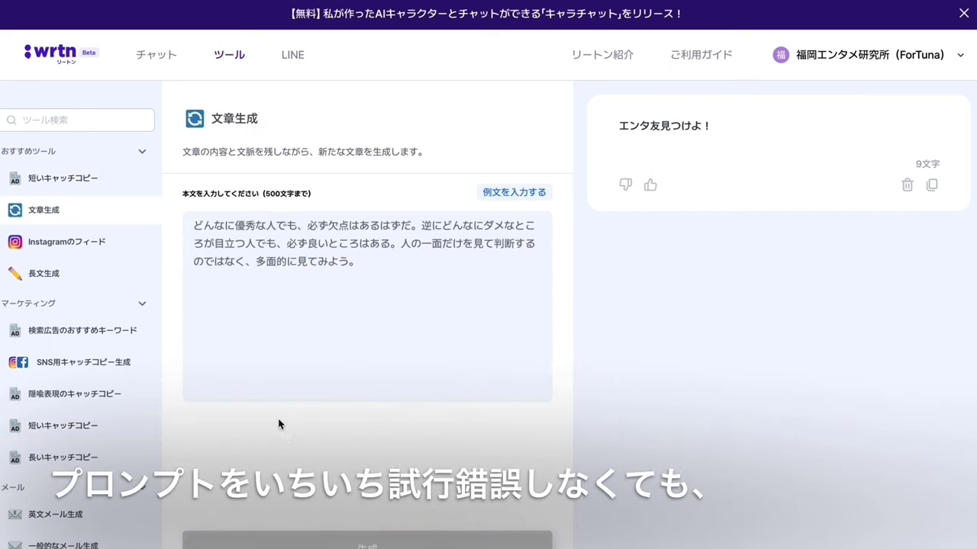
{"action": "left_click", "coordinate": [207, 232]}
{"action": "type", "text": "福岡市内で仲間作り・友達作りのための交流イベントを毎月開催"}
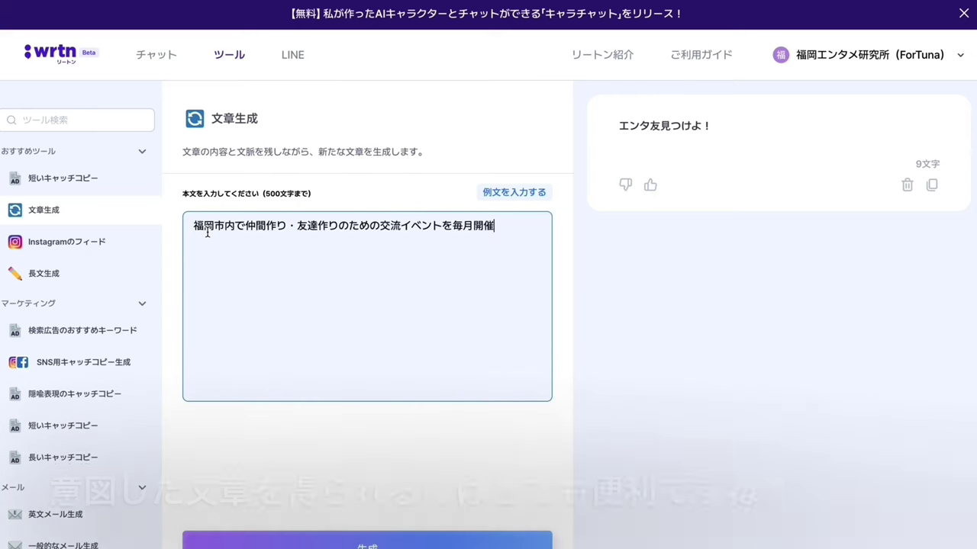
Step: Insert "福岡エンタメ研究所が" before the body text, end it with "！", and generate the new text
{"action": "left_click", "coordinate": [194, 226]}
{"action": "type", "text": "福岡えんt"}
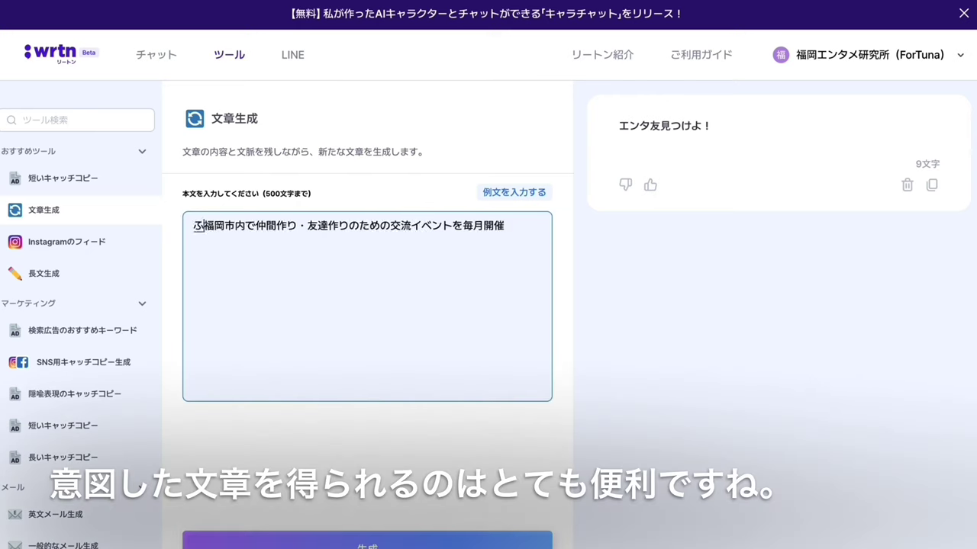
{"action": "type", "text": "タメ研究"}
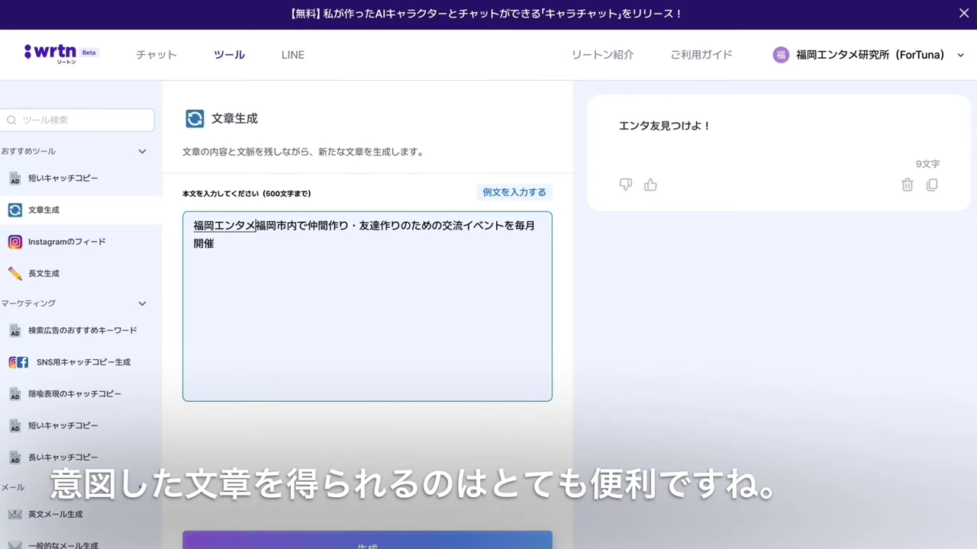
{"action": "type", "text": "所が"}
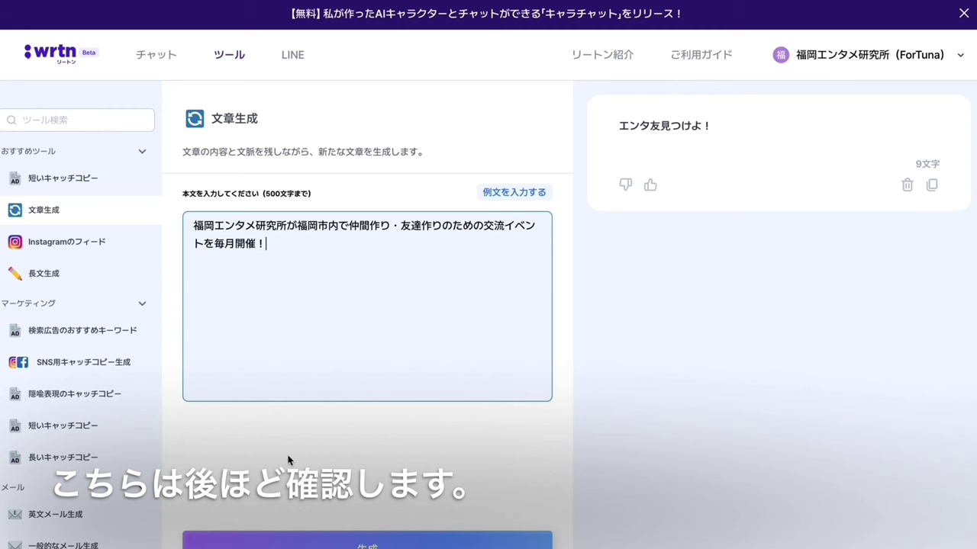
{"action": "left_click", "coordinate": [351, 543]}
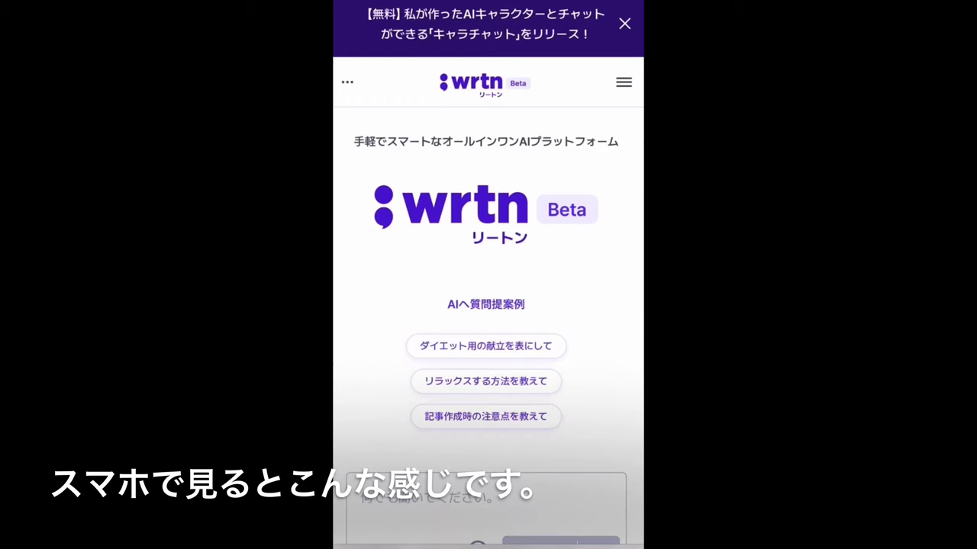
Step: In the smartphone version of the site, open the tools page and browse the recommended tools and the full tool list
{"action": "scroll", "coordinate": [488, 305], "scroll_direction": "down", "scroll_amount": 2}
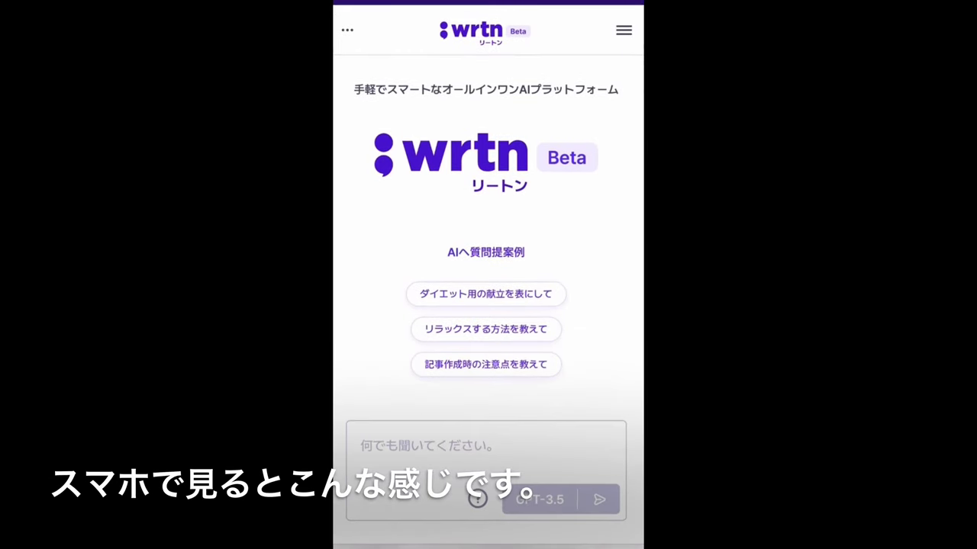
{"action": "scroll", "coordinate": [488, 305], "scroll_direction": "up", "scroll_amount": 2}
{"action": "left_click", "coordinate": [623, 82]}
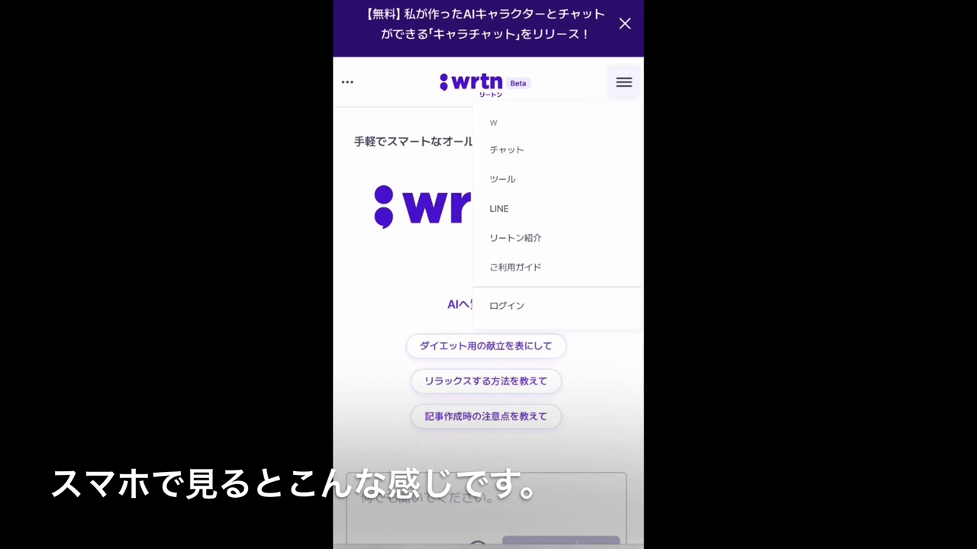
{"action": "left_click", "coordinate": [502, 179]}
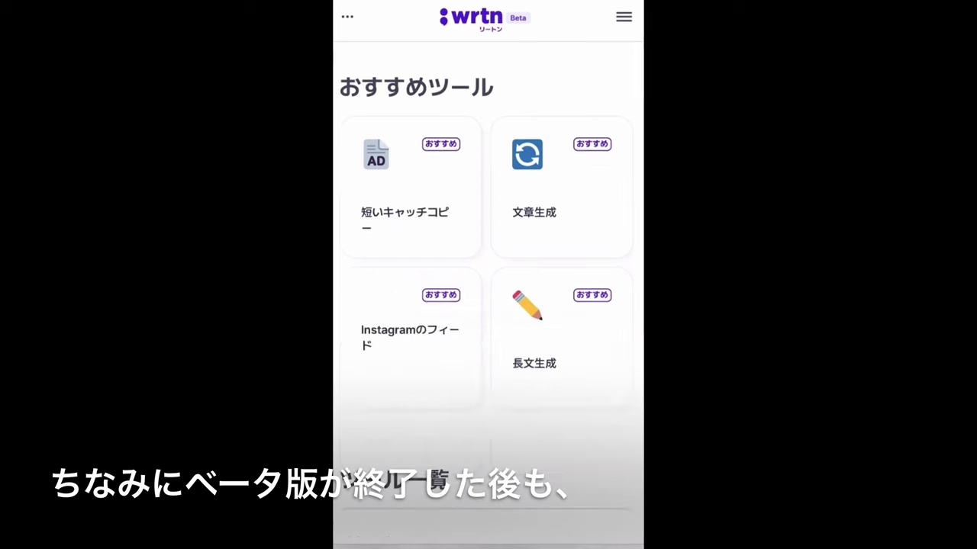
{"action": "scroll", "coordinate": [488, 305], "scroll_direction": "down", "scroll_amount": 5}
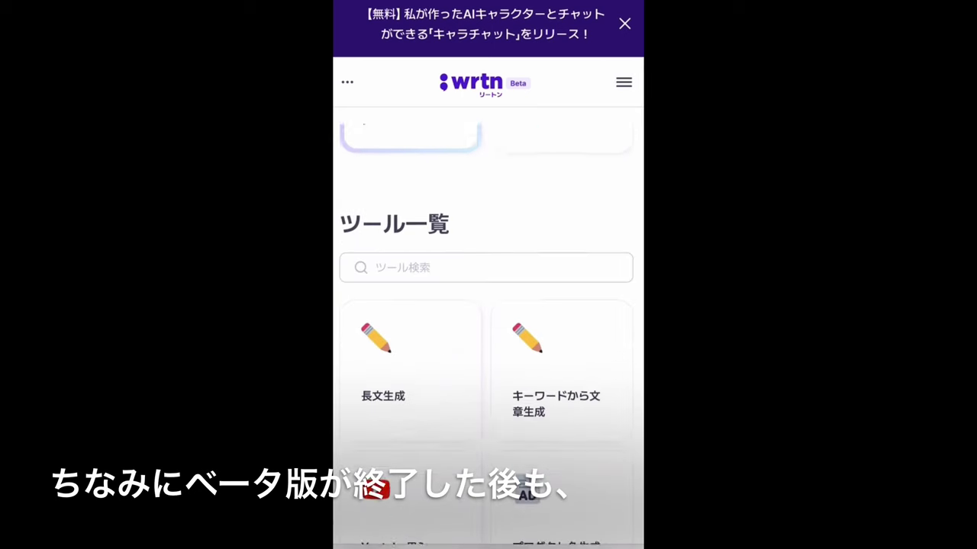
{"action": "scroll", "coordinate": [534, 231], "scroll_direction": "down", "scroll_amount": 5}
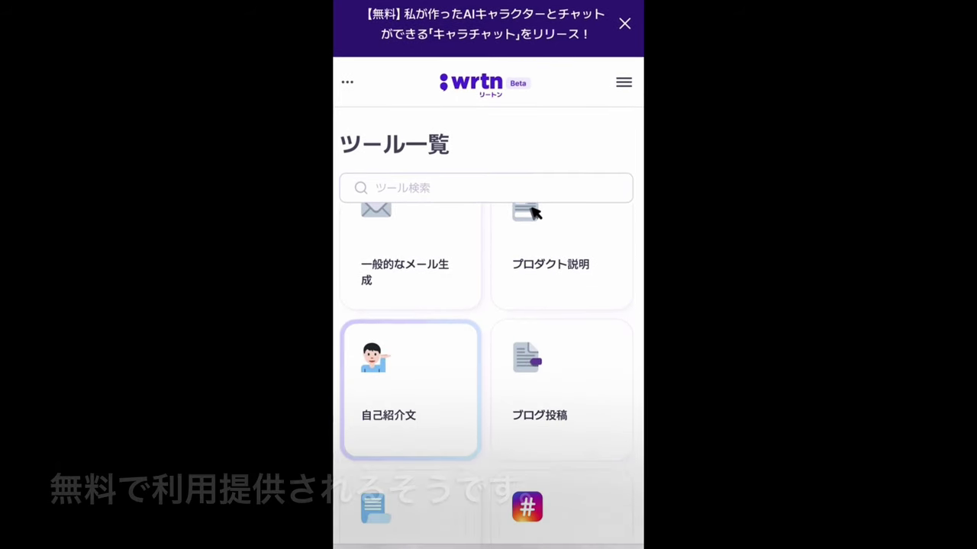
{"action": "scroll", "coordinate": [529, 222], "scroll_direction": "down", "scroll_amount": 4}
{"action": "scroll", "coordinate": [530, 222], "scroll_direction": "up", "scroll_amount": 3}
{"action": "scroll", "coordinate": [488, 320], "scroll_direction": "up", "scroll_amount": 10}
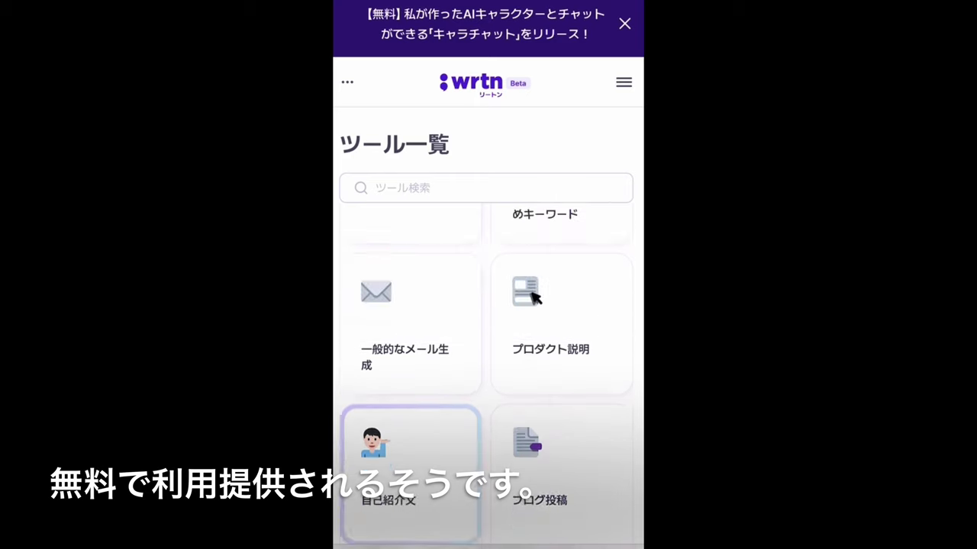
{"action": "scroll", "coordinate": [489, 320], "scroll_direction": "up", "scroll_amount": 3}
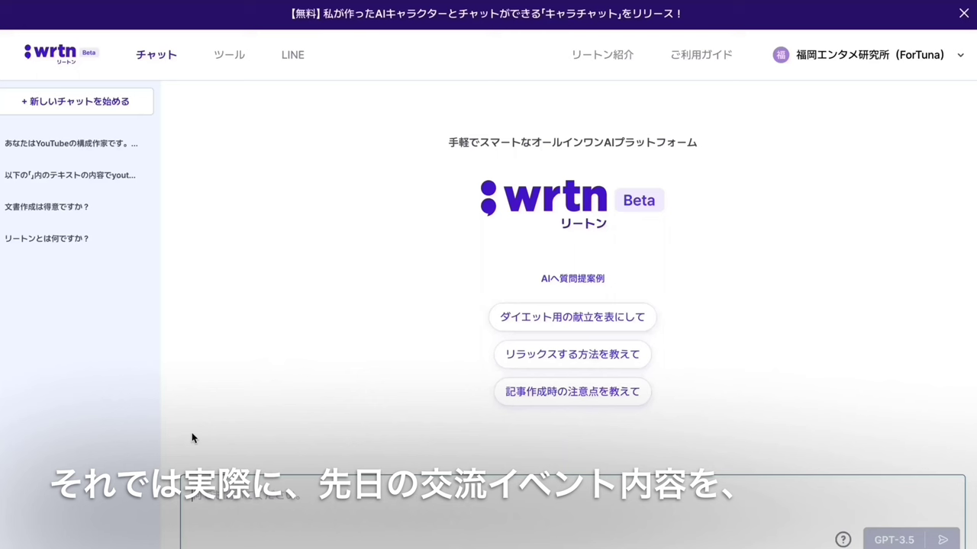
Step: Write the chat prompt "以下の「」内のテキストでブログに載せるためのテキストを作成してください。" followed by empty 「」 brackets on separate lines
{"action": "type", "text": "以下のテキストでブログに載せるためのテキストを作成してk"}
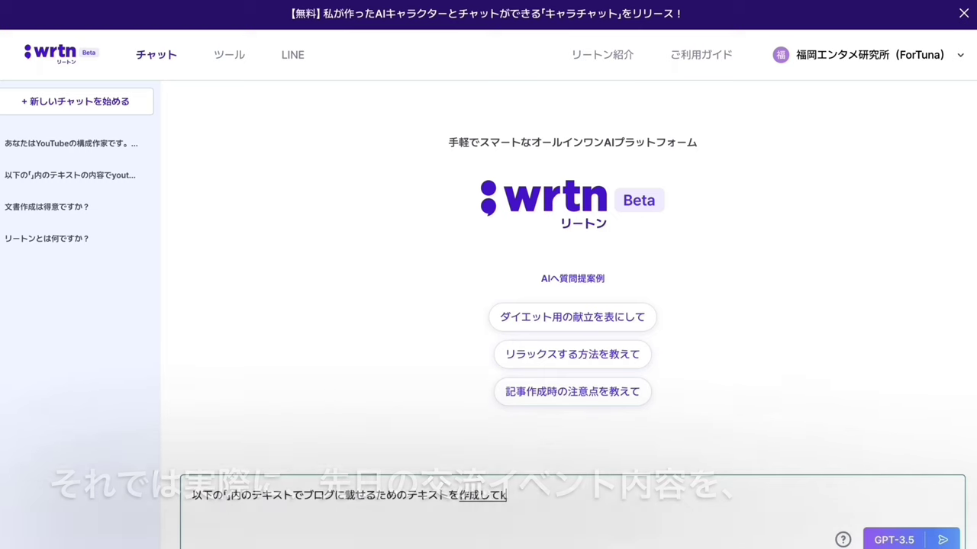
{"action": "type", "text": "ださい。"}
{"action": "key", "text": "Return"}
{"action": "type", "text": "「"}
{"action": "key", "text": "Return"}
{"action": "type", "text": "」"}
{"action": "key", "text": "Up"}
Step: Fill the brackets with line-by-line notes on the １１月２６日（日） ２０時３０分 サイゼリヤ カフェ交流会, covering venue choice, attendees and counselling
{"action": "type", "text": "１１月２６日（日）の２０時３０分に、薬院ビジネスガーデンにあるサイゼリヤでカフェ交流会を開催した"}
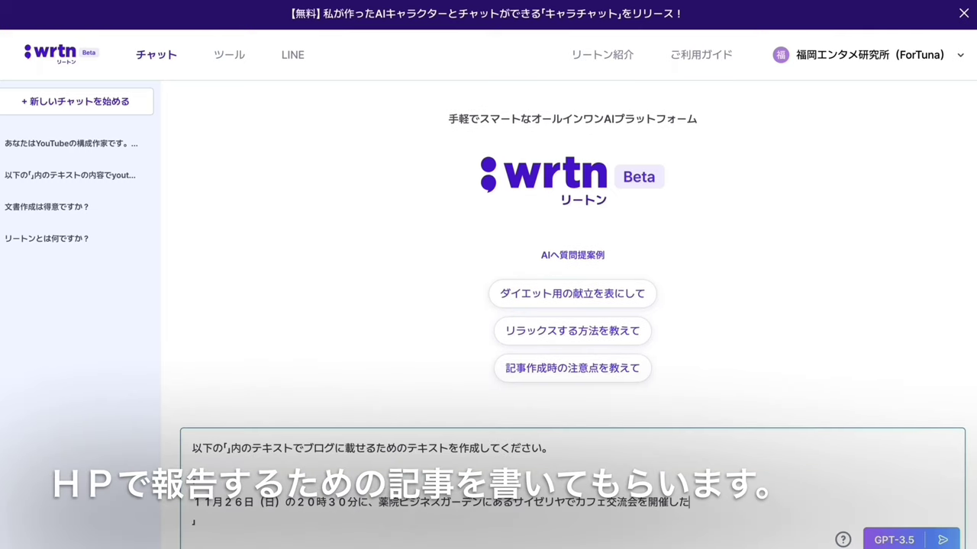
{"action": "key", "text": "Return"}
{"action": "type", "text": "サイゼリヤ薬院ビジネスガーデン店はカフェ交流会の会場として初めて使用させていただいた"}
{"action": "key", "text": "Return"}
{"action": "type", "text": "西鉄を使っているお客様や、地下鉄七隈線を使っているお客様が通いやすいようにという思いを込めて、サイゼリヤ薬院ビジネスガーデン店を会場に選んだ"}
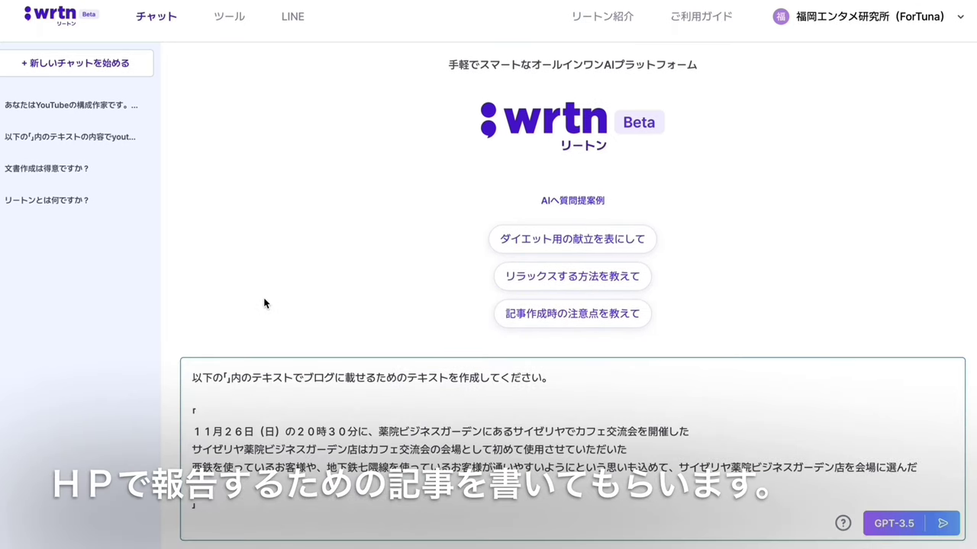
{"action": "key", "text": "Return"}
{"action": "type", "text": "個人事業主や会社員が数名集まった"}
{"action": "key", "text": "Return"}
{"action": "type", "text": "占いやお祝いを仕事にしている方が参加されていて、簡単なカウンセリングを受けることができた"}
{"action": "key", "text": "Return"}
{"action": "key", "text": "ctrl+v"}
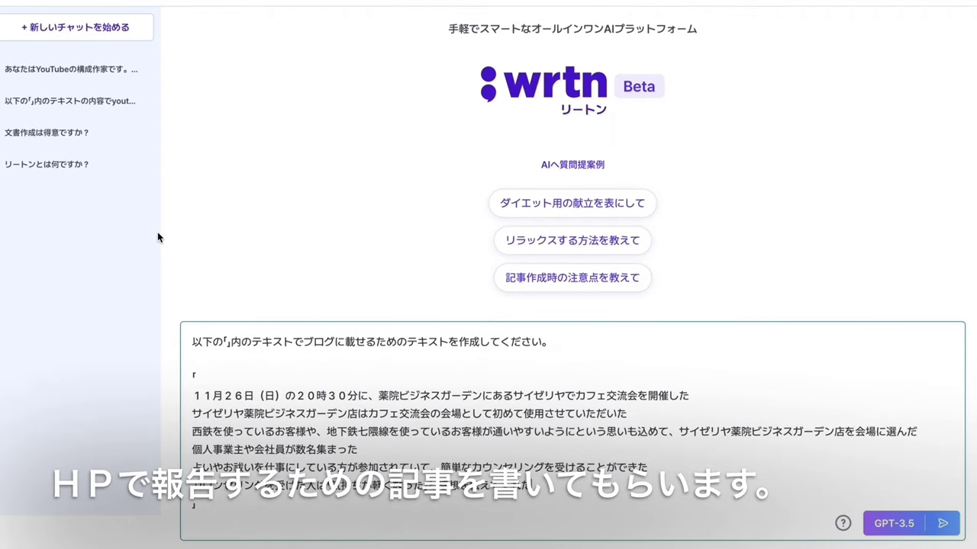
Step: Prefix each line of the event notes with an asterisk and switch the chat model to GPT-4
{"action": "left_click", "coordinate": [192, 395]}
{"action": "type", "text": "*"}
{"action": "key", "text": "Down"}
{"action": "key", "text": "Home"}
{"action": "type", "text": "*"}
{"action": "key", "text": "Down"}
{"action": "key", "text": "Home"}
{"action": "type", "text": "*"}
{"action": "key", "text": "Down"}
{"action": "key", "text": "Home"}
{"action": "type", "text": "*"}
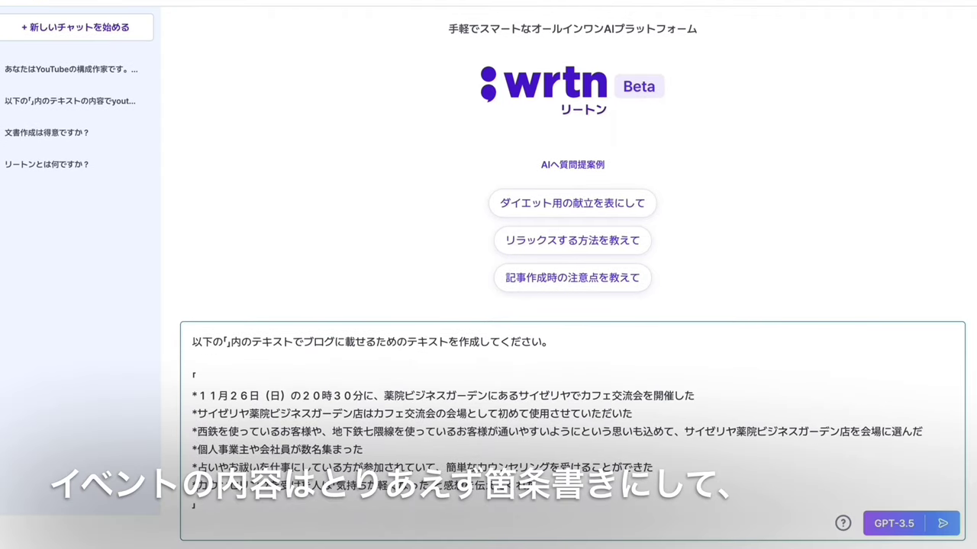
{"action": "left_click", "coordinate": [884, 525]}
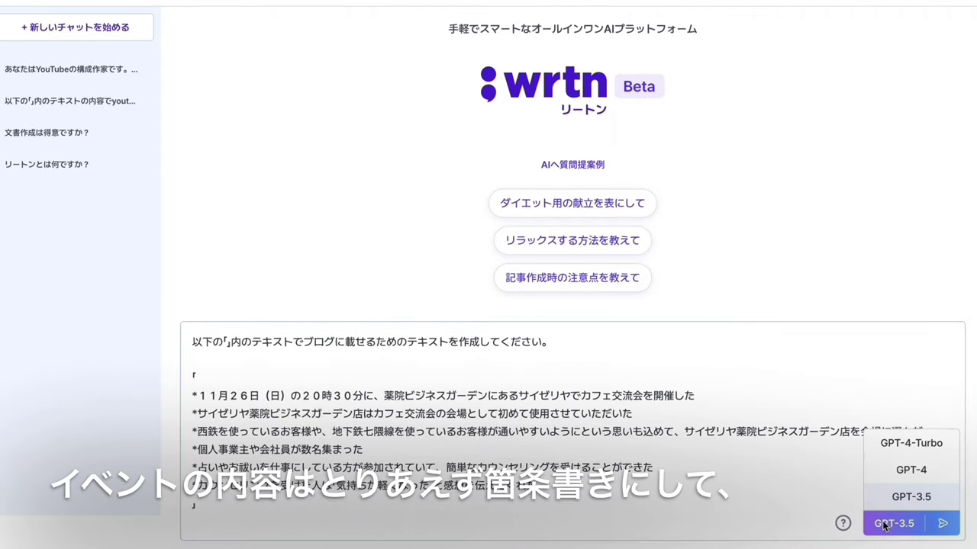
{"action": "left_click", "coordinate": [887, 474]}
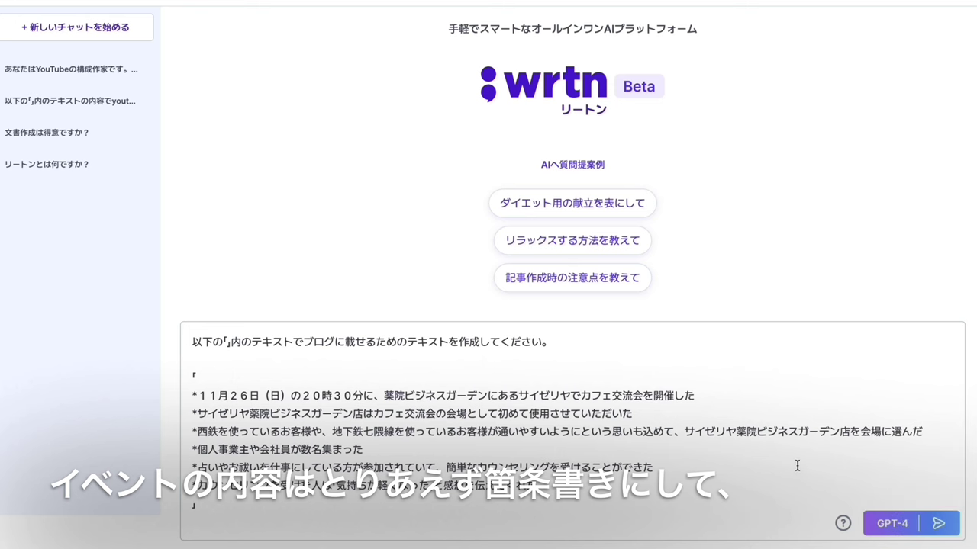
Step: Send the bulleted event-notes prompt to GPT-4 and read through the generated blog text
{"action": "left_click", "coordinate": [938, 523]}
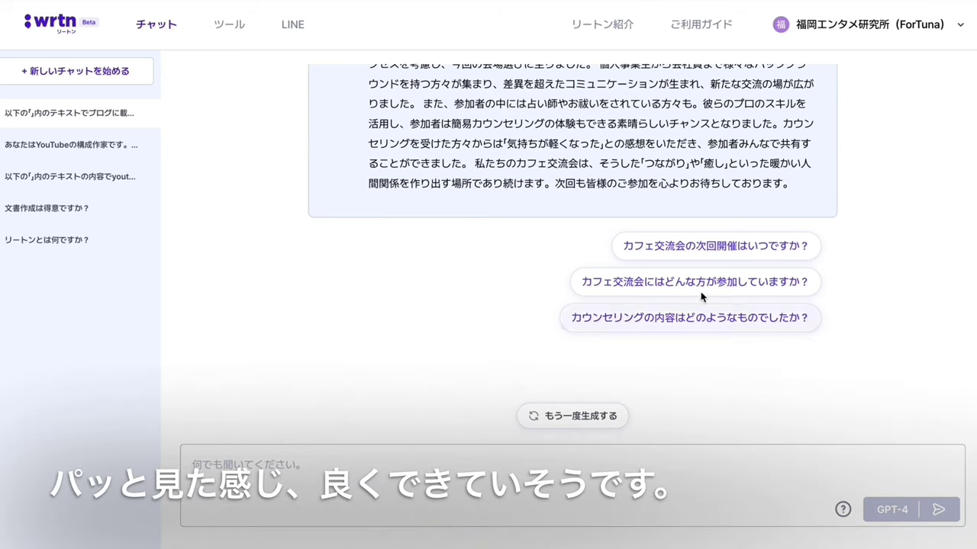
{"action": "scroll", "coordinate": [598, 275], "scroll_direction": "up", "scroll_amount": 3}
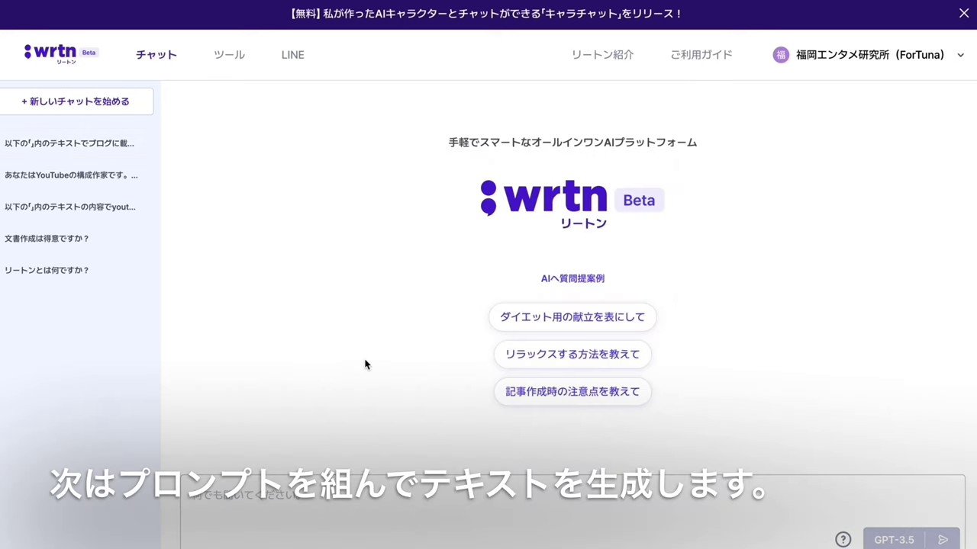
Step: Paste the structured prompt (命令文, #イベント, #目的, #対象, #制約条件, #出力形式, #イベントの内容) into the new chat and review it
{"action": "left_click", "coordinate": [198, 506]}
{"action": "key", "text": "ctrl+v"}
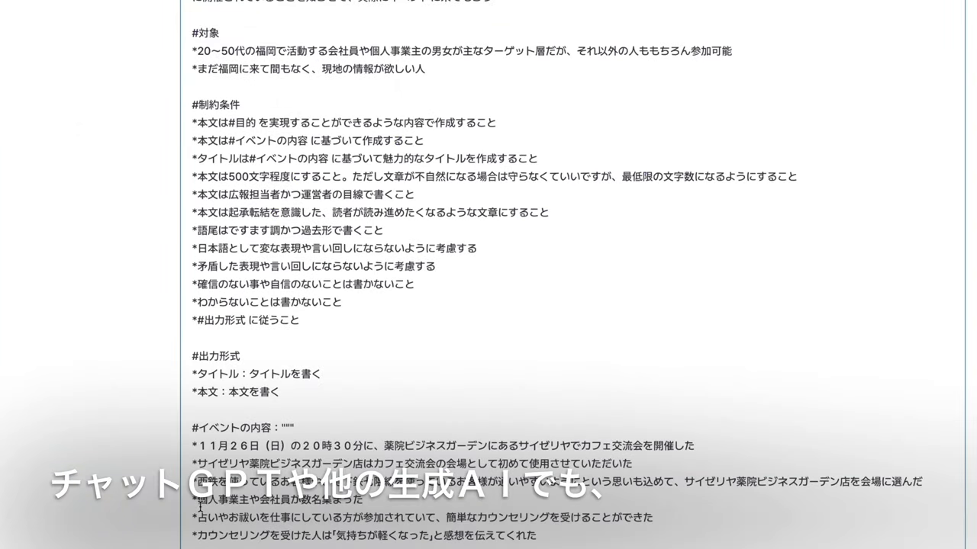
{"action": "scroll", "coordinate": [228, 399], "scroll_direction": "up", "scroll_amount": 5}
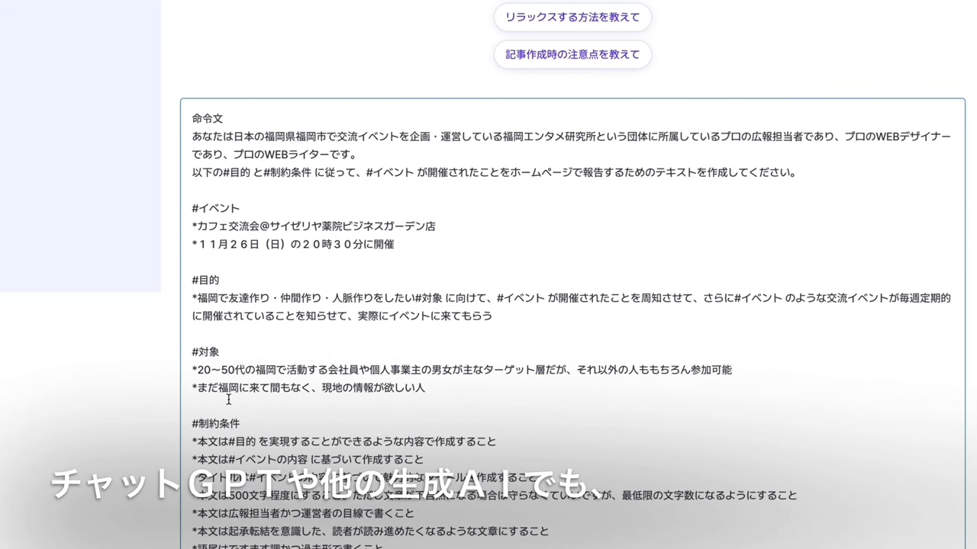
{"action": "scroll", "coordinate": [228, 399], "scroll_direction": "down", "scroll_amount": 5}
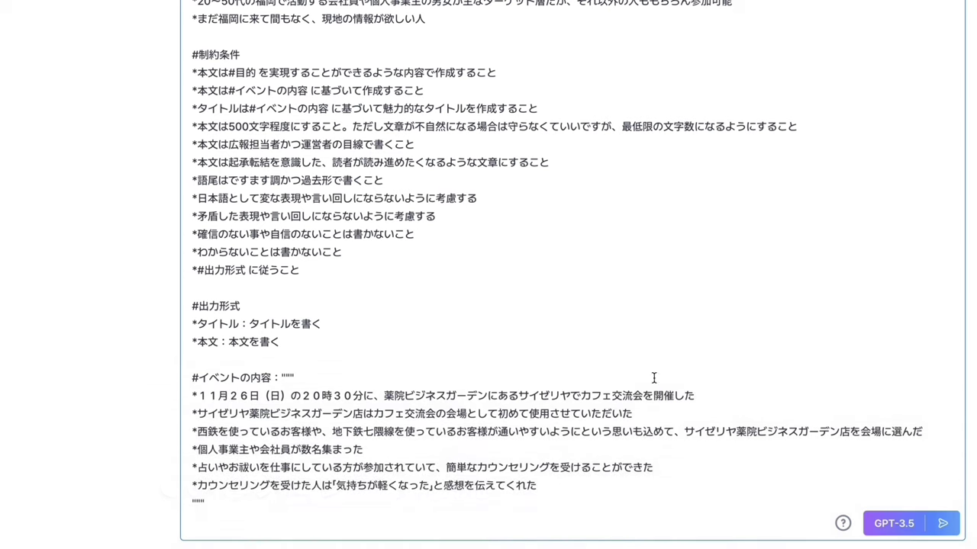
Step: Switch the chat model to GPT-4, send the structured prompt and read the generated title and body
{"action": "left_click", "coordinate": [889, 527]}
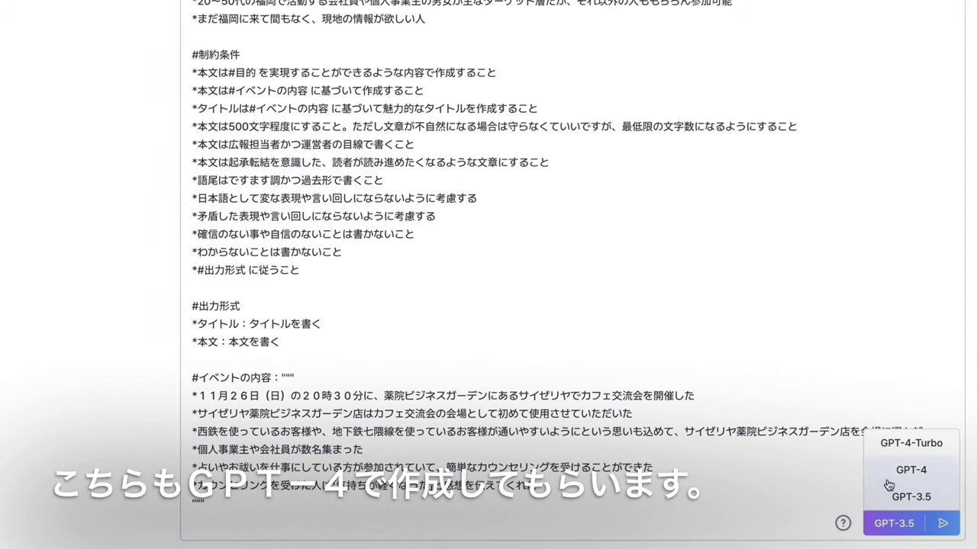
{"action": "left_click", "coordinate": [889, 475]}
{"action": "left_click", "coordinate": [935, 524]}
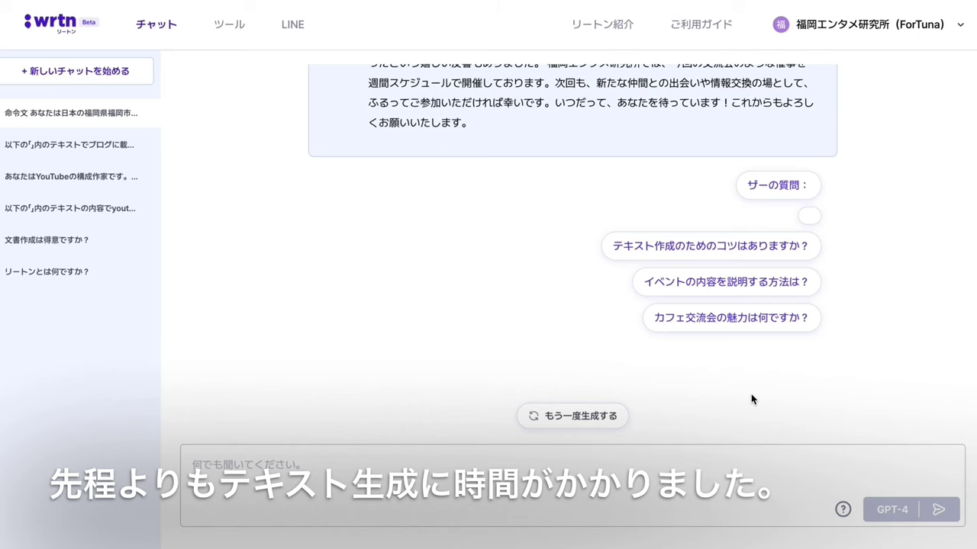
{"action": "scroll", "coordinate": [750, 393], "scroll_direction": "up", "scroll_amount": 5}
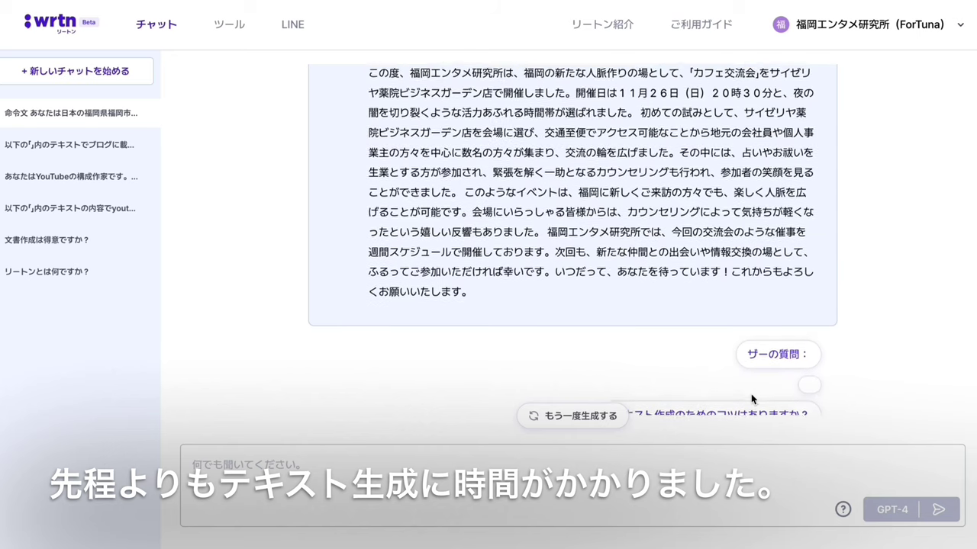
{"action": "scroll", "coordinate": [751, 398], "scroll_direction": "down", "scroll_amount": 1}
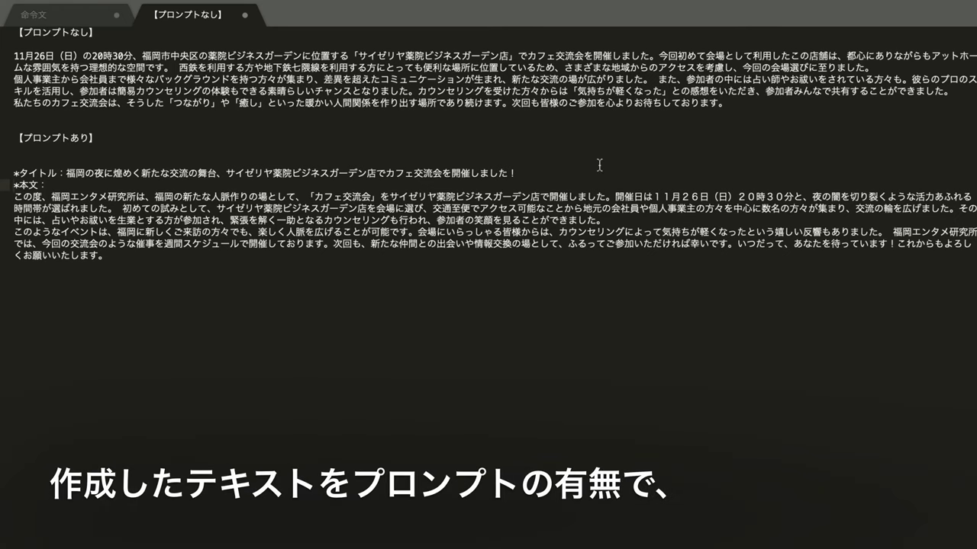
Step: In the text editor, break the 【プロンプトなし】 text into separate lines at its sentence ends
{"action": "key", "text": "ctrl+z"}
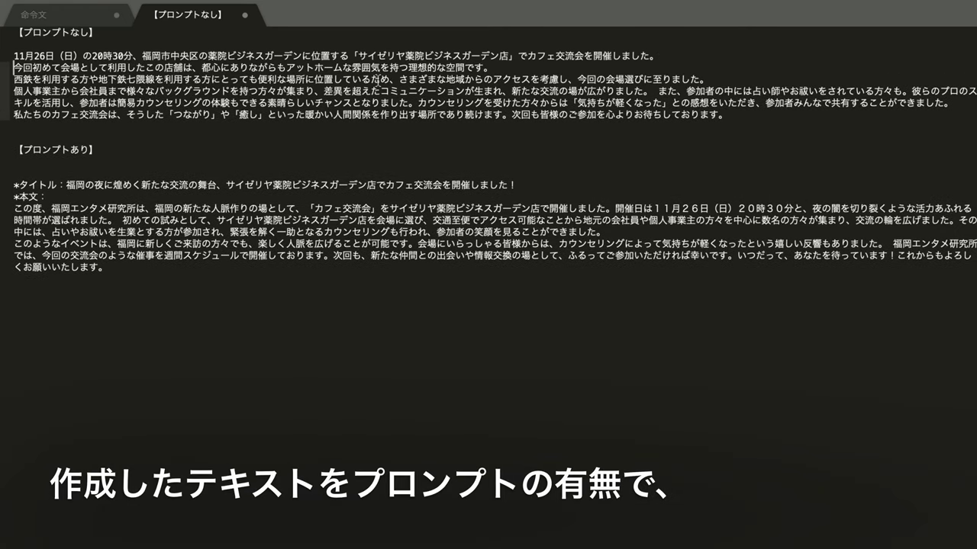
{"action": "left_click", "coordinate": [658, 91]}
{"action": "key", "text": "Return"}
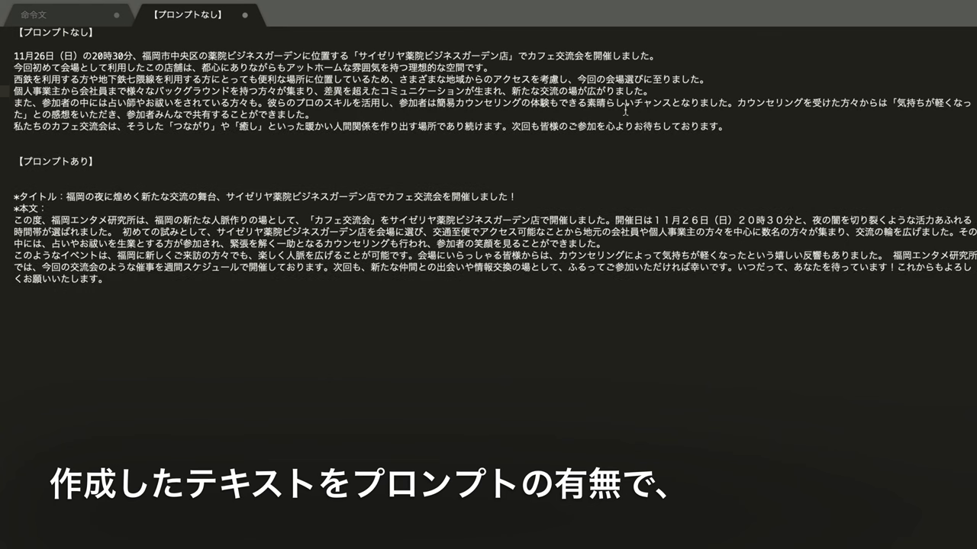
{"action": "left_click", "coordinate": [737, 103]}
{"action": "key", "text": "Return"}
{"action": "left_click", "coordinate": [444, 126]}
{"action": "key", "text": "Return"}
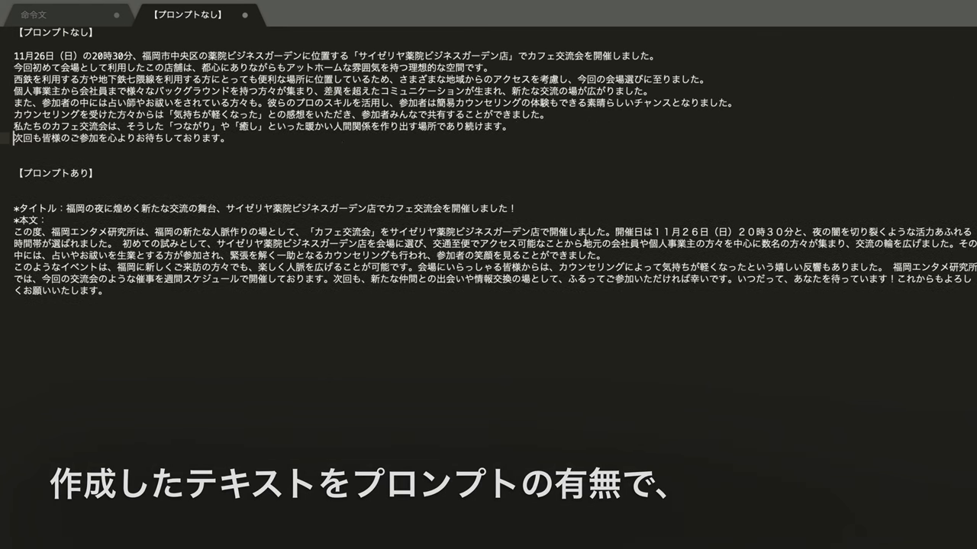
Step: Put each sentence of the first 【プロンプトあり】 body paragraph, from この度 to その中には, on its own line
{"action": "left_click", "coordinate": [610, 231]}
{"action": "key", "text": "Return"}
{"action": "left_click", "coordinate": [475, 242]}
{"action": "key", "text": "Return"}
{"action": "left_click", "coordinate": [845, 254]}
{"action": "key", "text": "Return"}
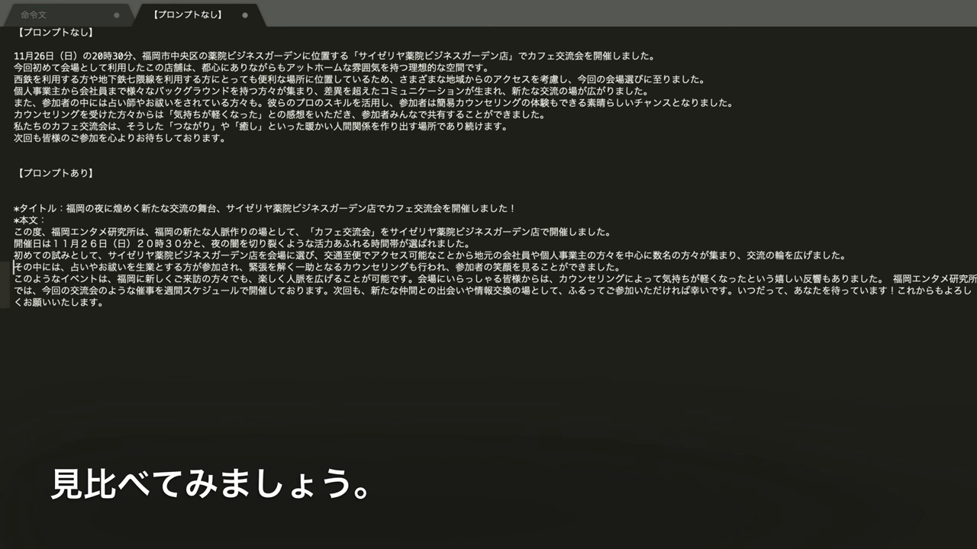
Step: Break the rest of the 【プロンプトあり】 body into lines starting at 会場に, 福岡エンタメ研究所では, 次回も and いつだって
{"action": "left_click", "coordinate": [413, 278]}
{"action": "key", "text": "Return"}
{"action": "left_click", "coordinate": [480, 290]}
{"action": "key", "text": "Return"}
{"action": "left_click", "coordinate": [412, 302]}
{"action": "key", "text": "Return"}
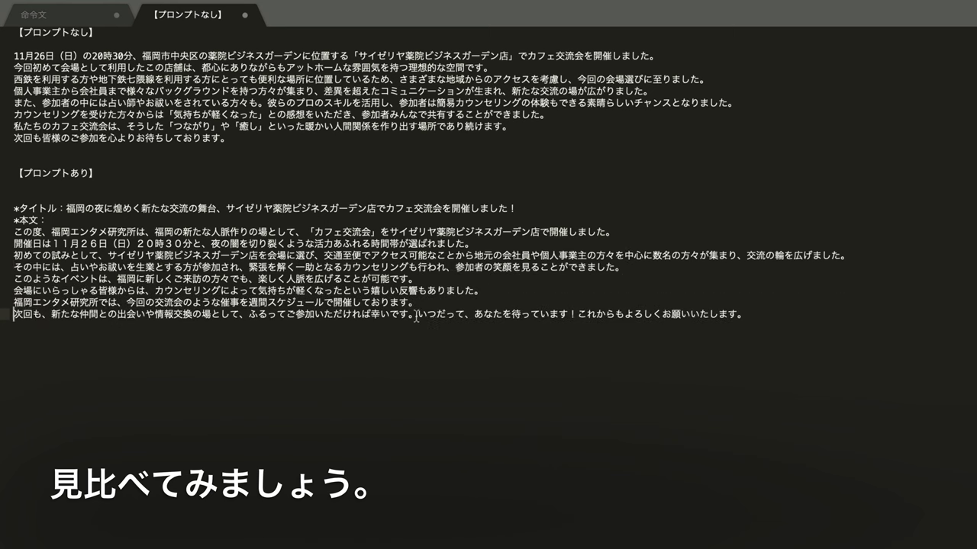
{"action": "left_click", "coordinate": [412, 314]}
{"action": "key", "text": "Return"}
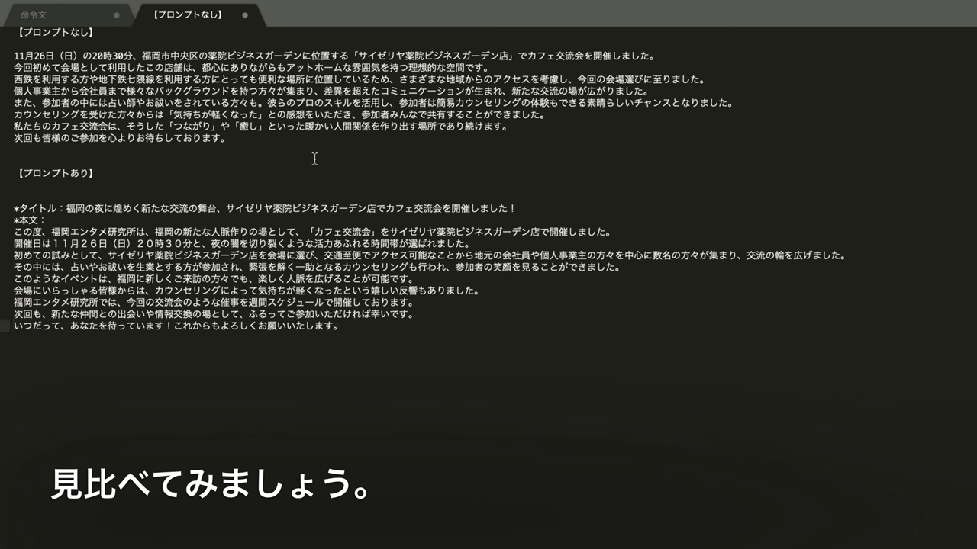